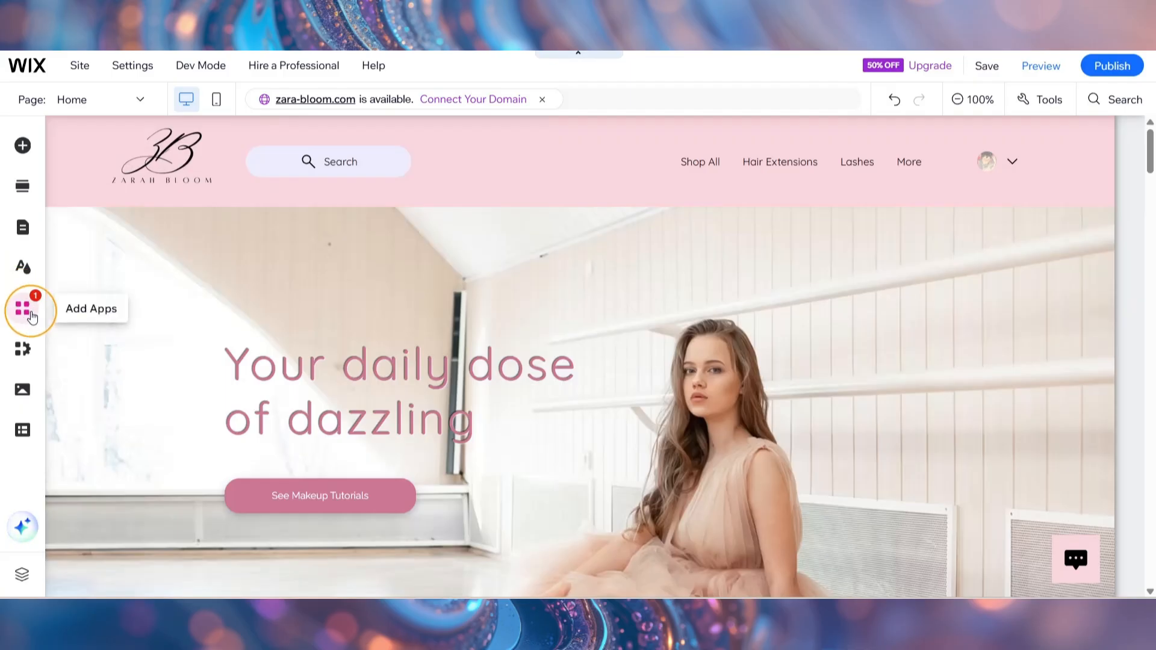
Find the Wix Blog app in the App Market and open it from its app page.
click(24, 310)
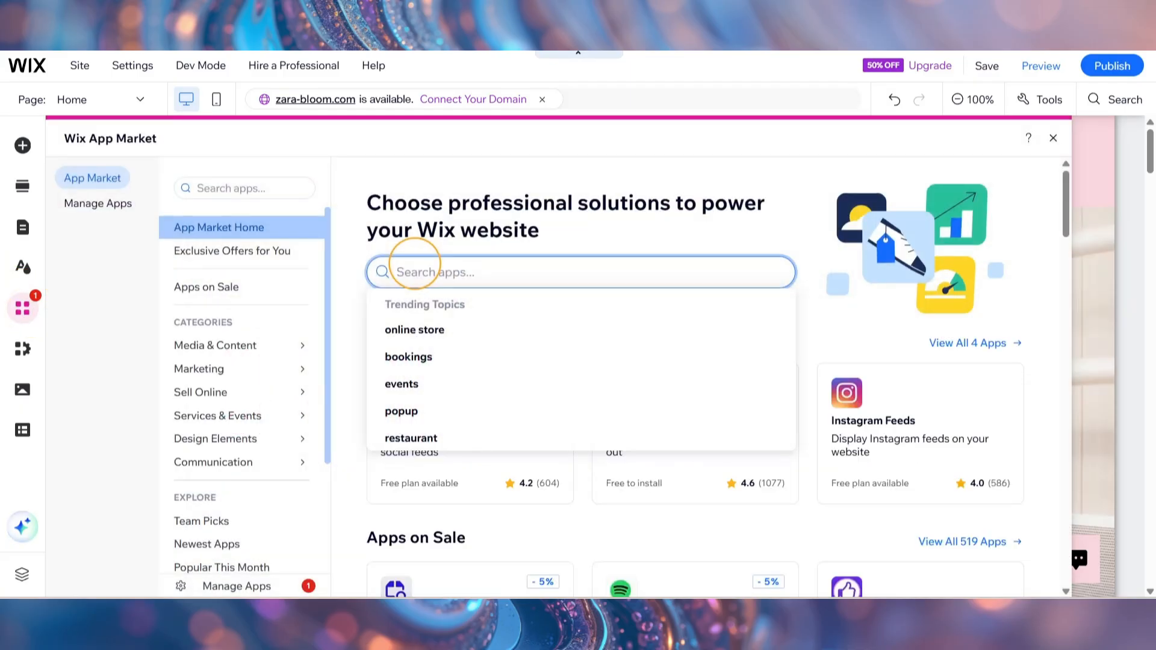
text(wix blog)
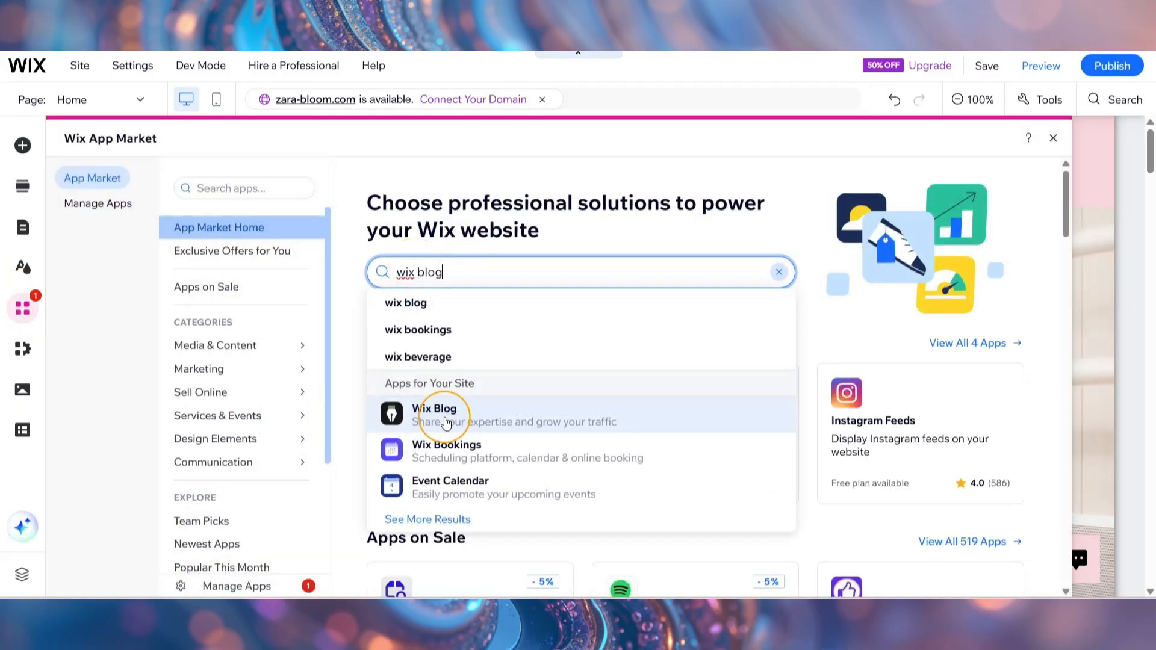
click(445, 422)
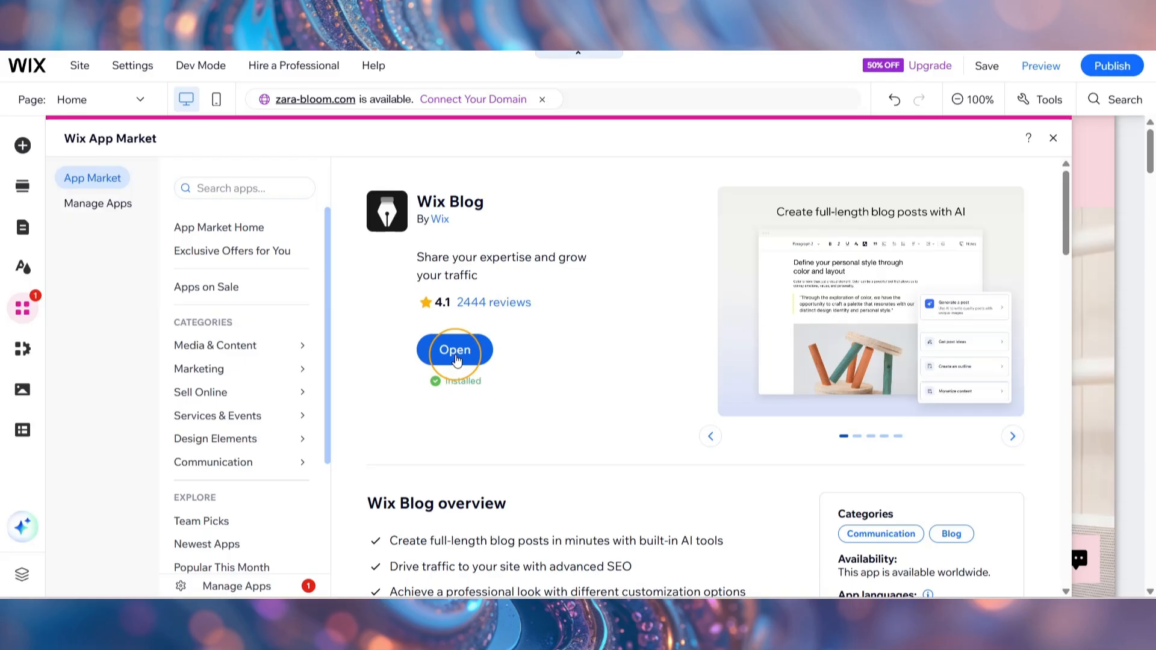
click(456, 355)
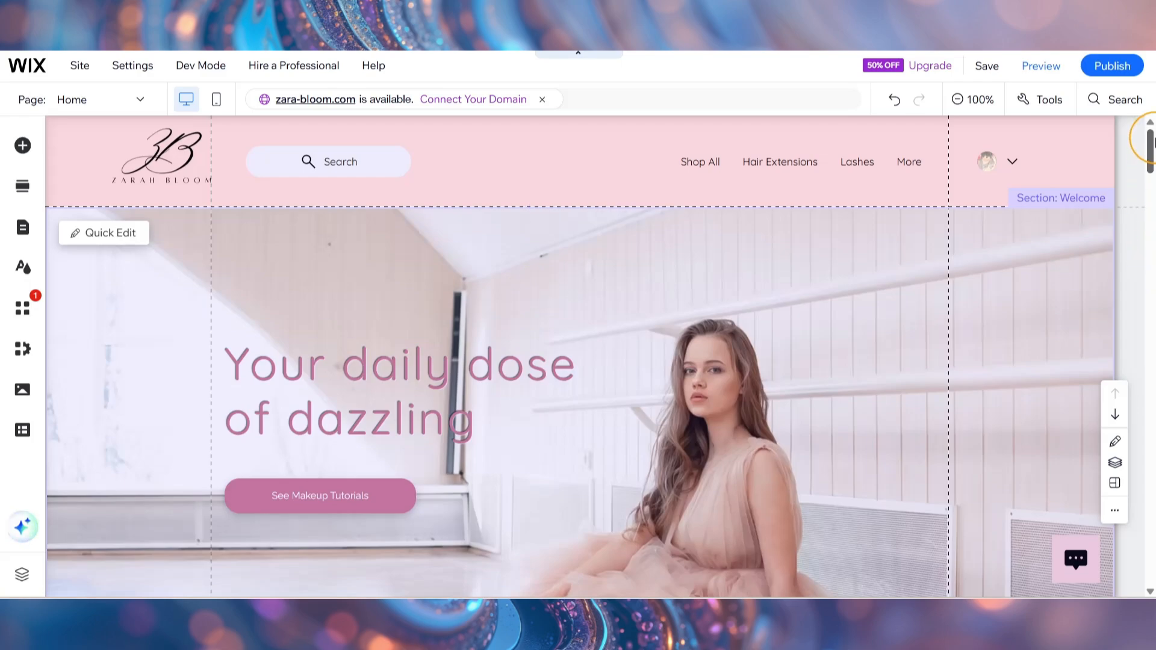
Add a blank section to the home page and move it down to directly above the eyelash image section.
drag(1149, 140, 1150, 321)
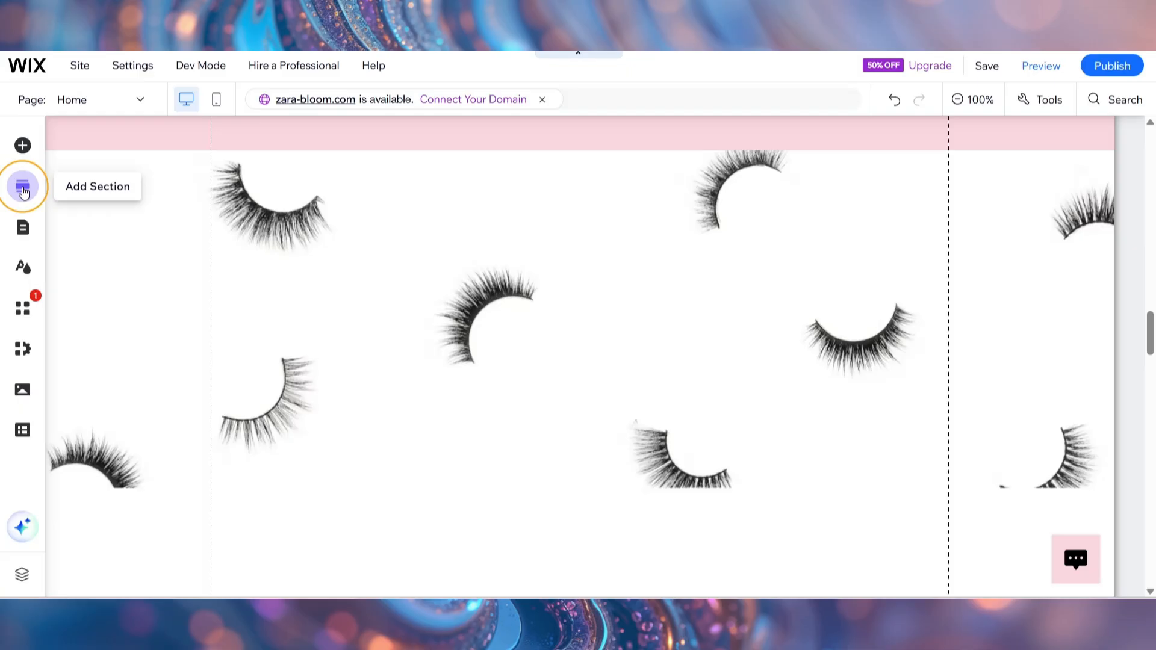
click(23, 189)
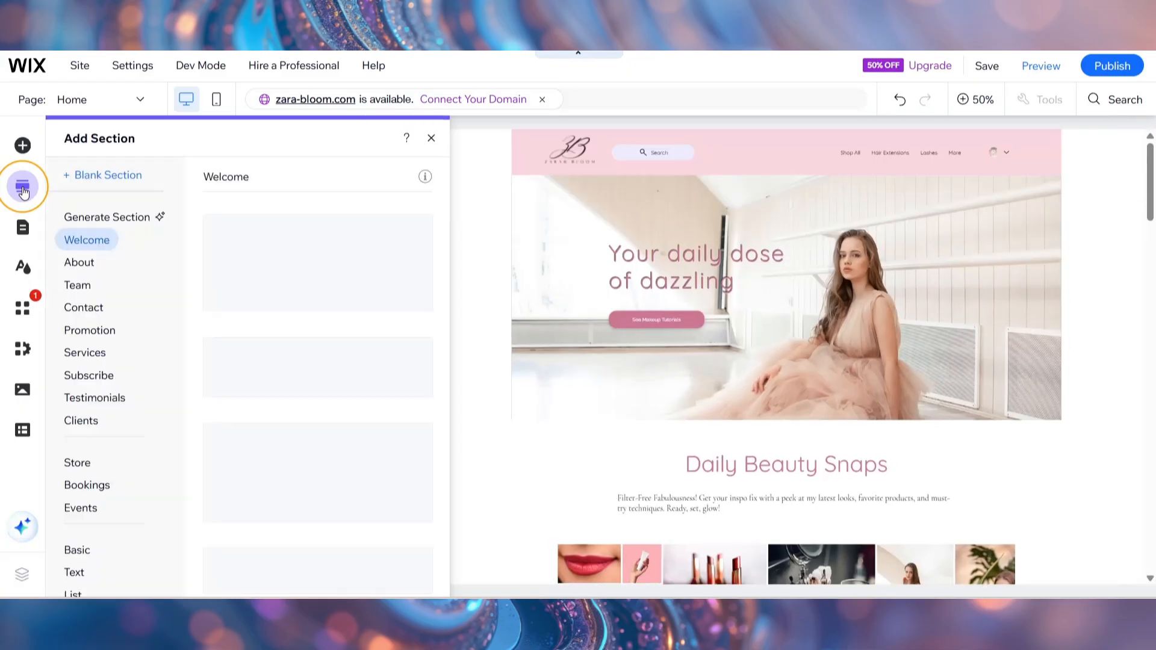
click(103, 176)
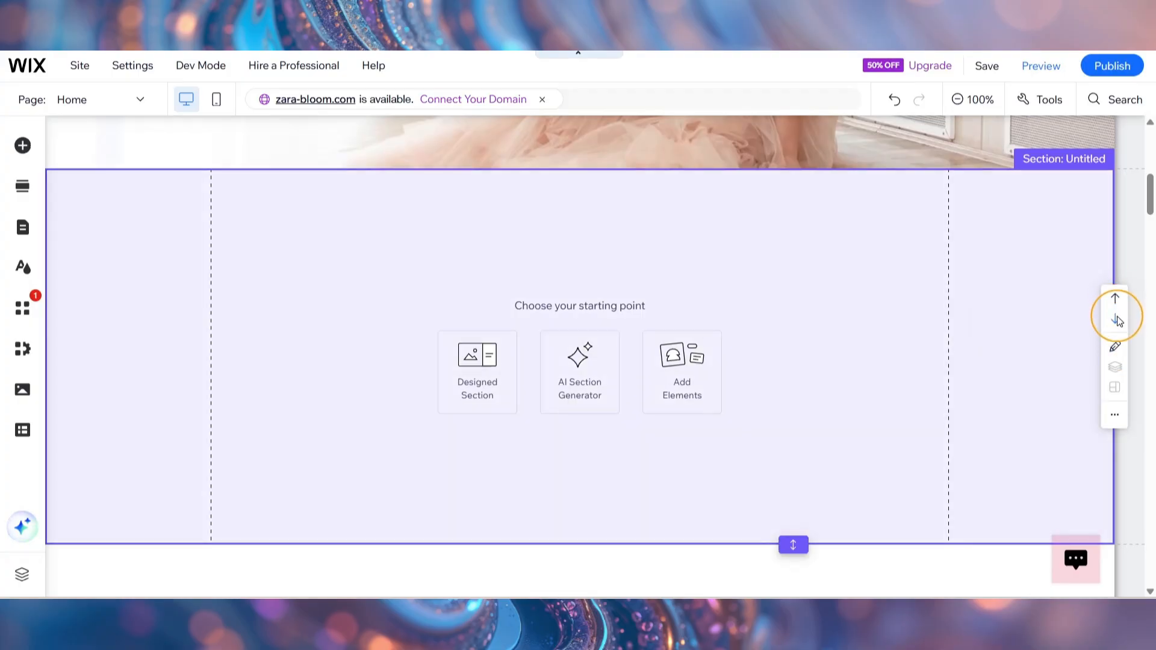
click(1117, 321)
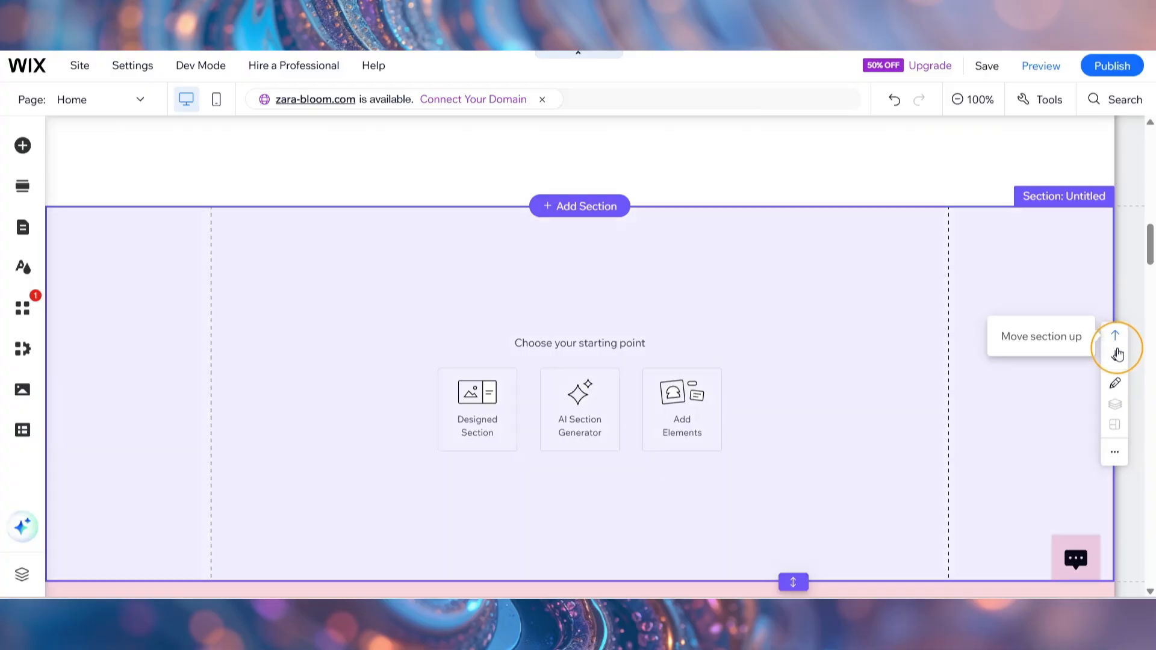
click(1117, 357)
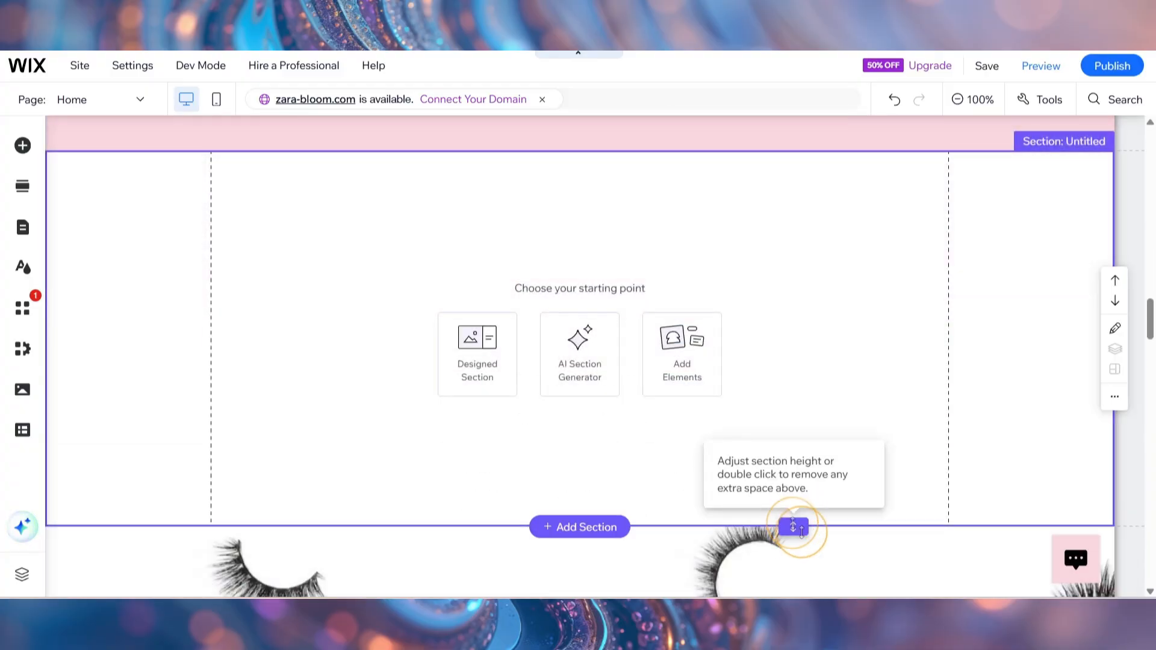
Increase the height of the new blank section to make room for a row of blog posts.
drag(797, 534, 793, 596)
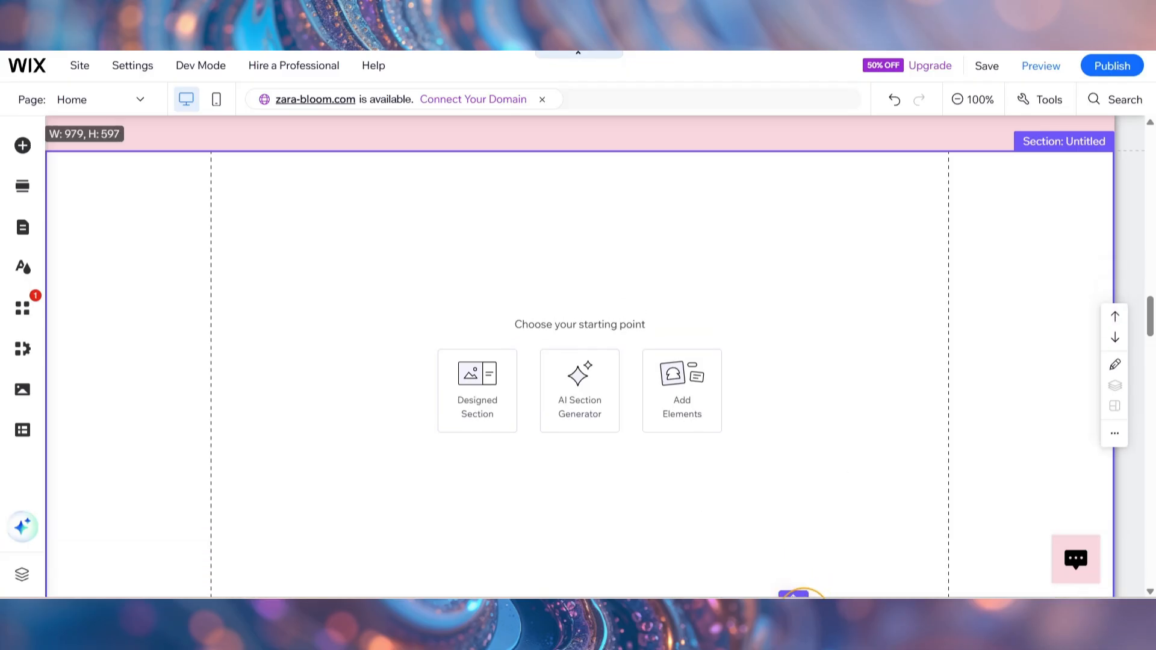
drag(1151, 312, 1151, 338)
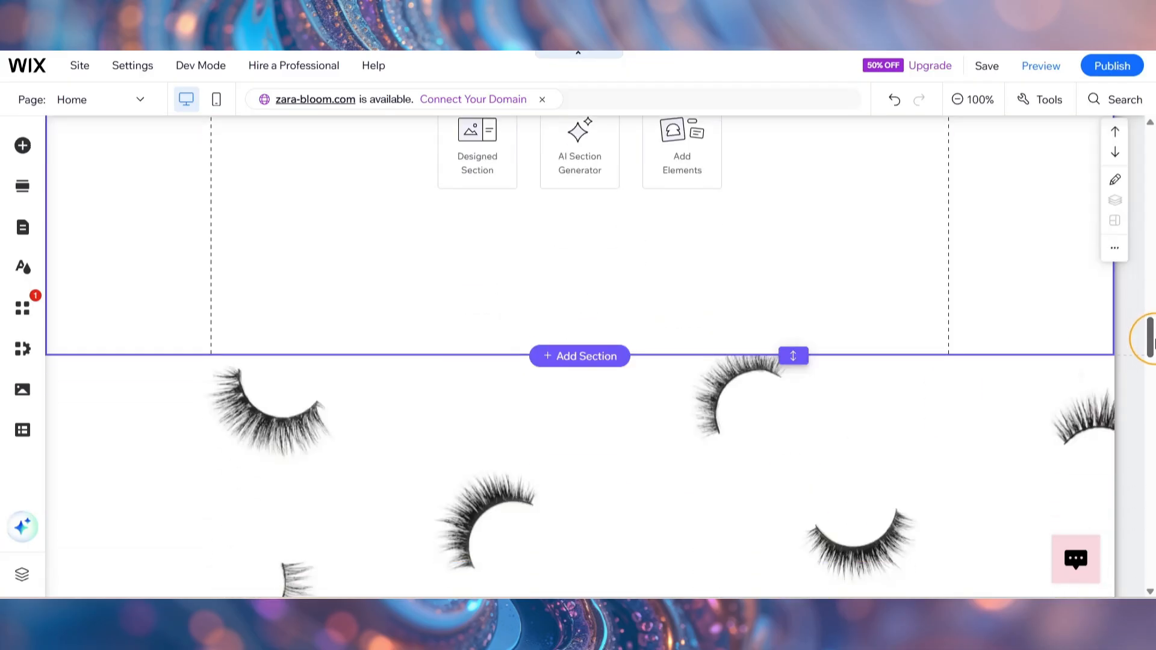
drag(793, 343, 792, 428)
mouse_move(1154, 329)
mouse_down()
mouse_move(1153, 298)
mouse_move(1154, 314)
mouse_up()
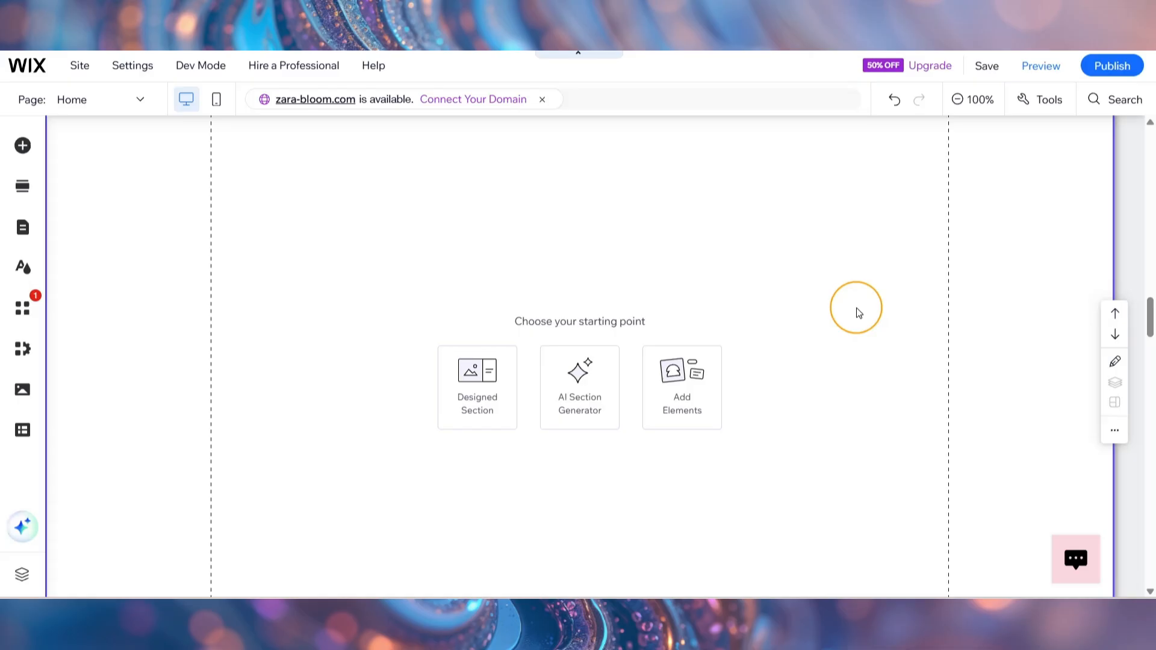
Add the three-column Post List (Large) blog element with text below the images and place it in the blank section.
click(22, 147)
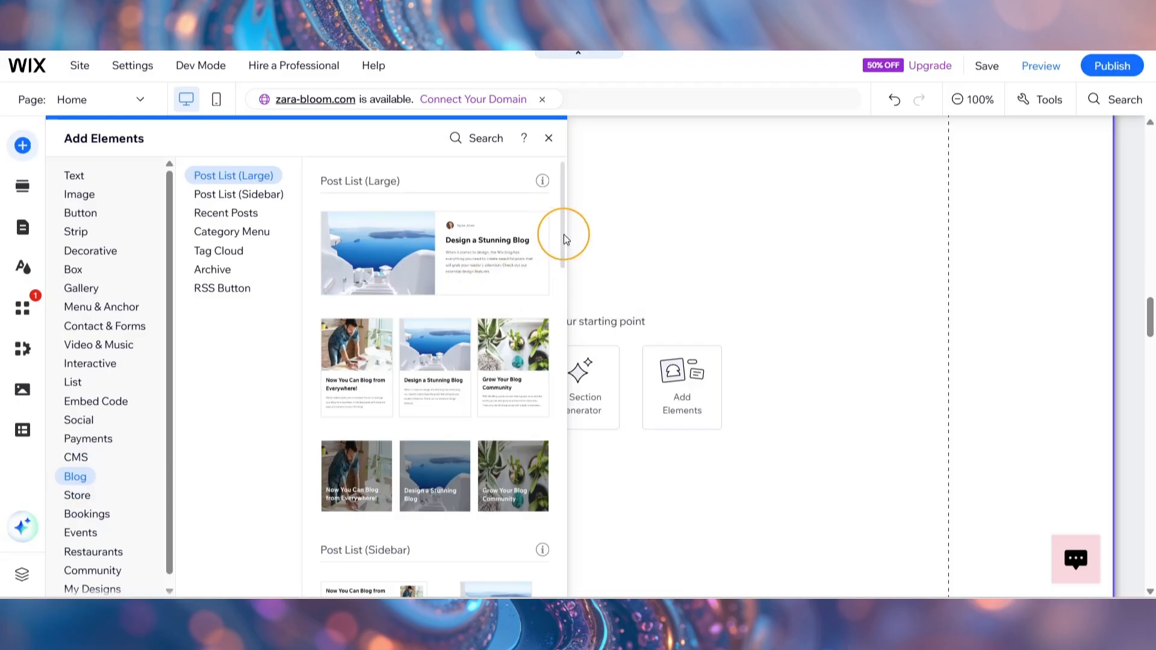
drag(564, 233, 570, 266)
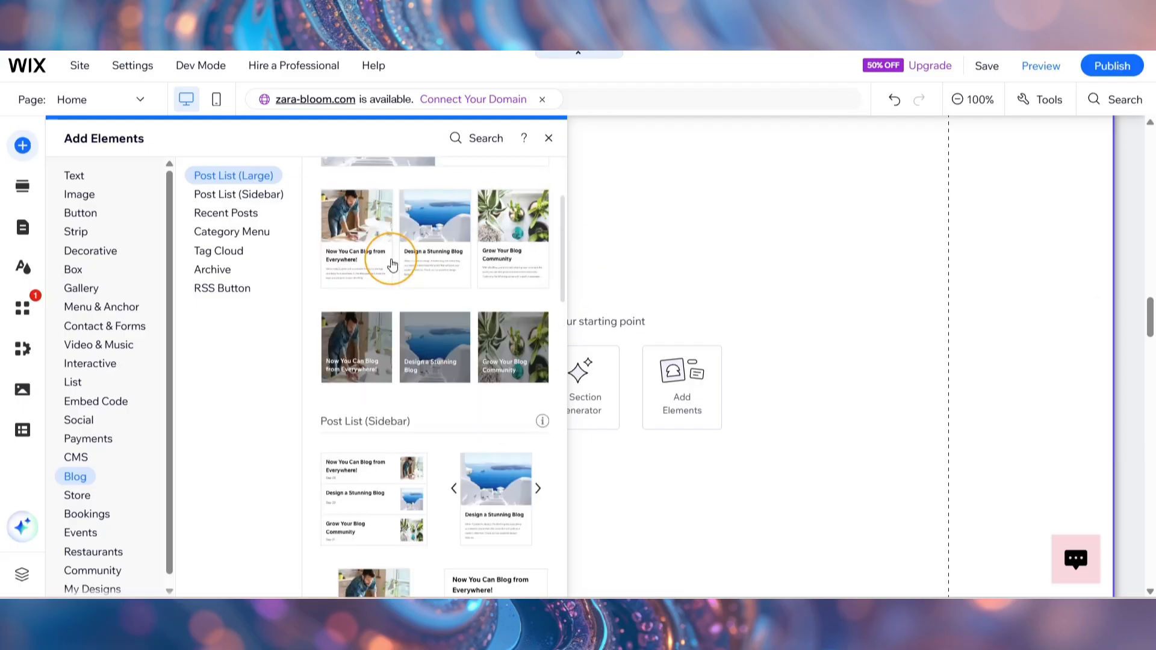
drag(390, 261, 449, 456)
drag(670, 364, 644, 372)
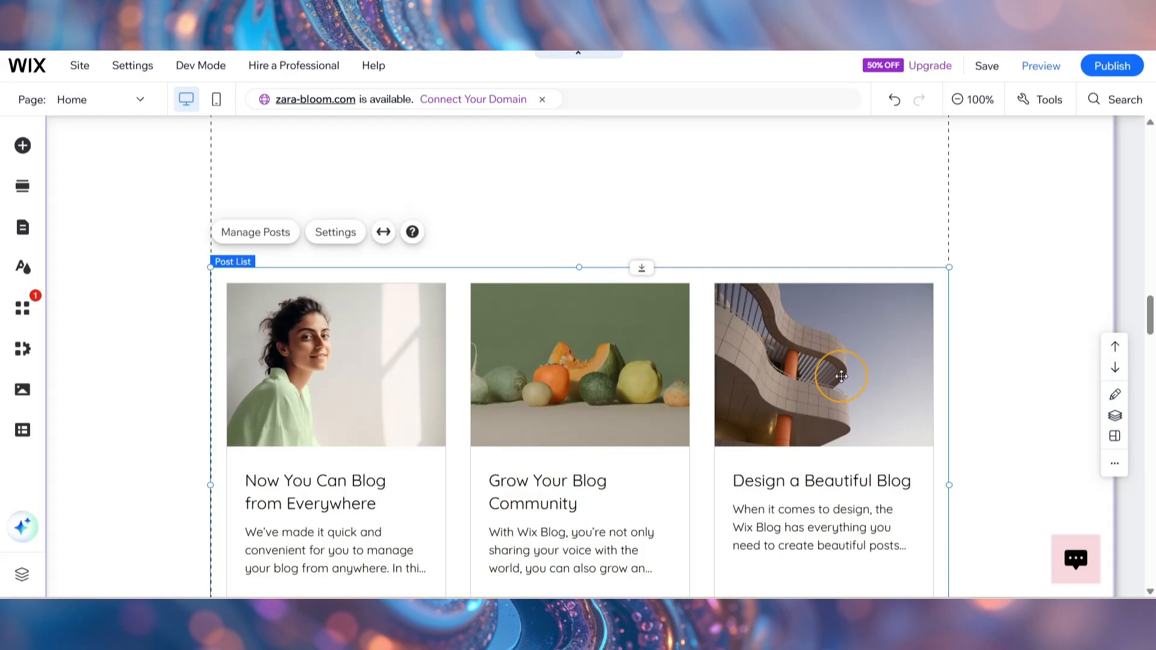
drag(1153, 330, 1152, 327)
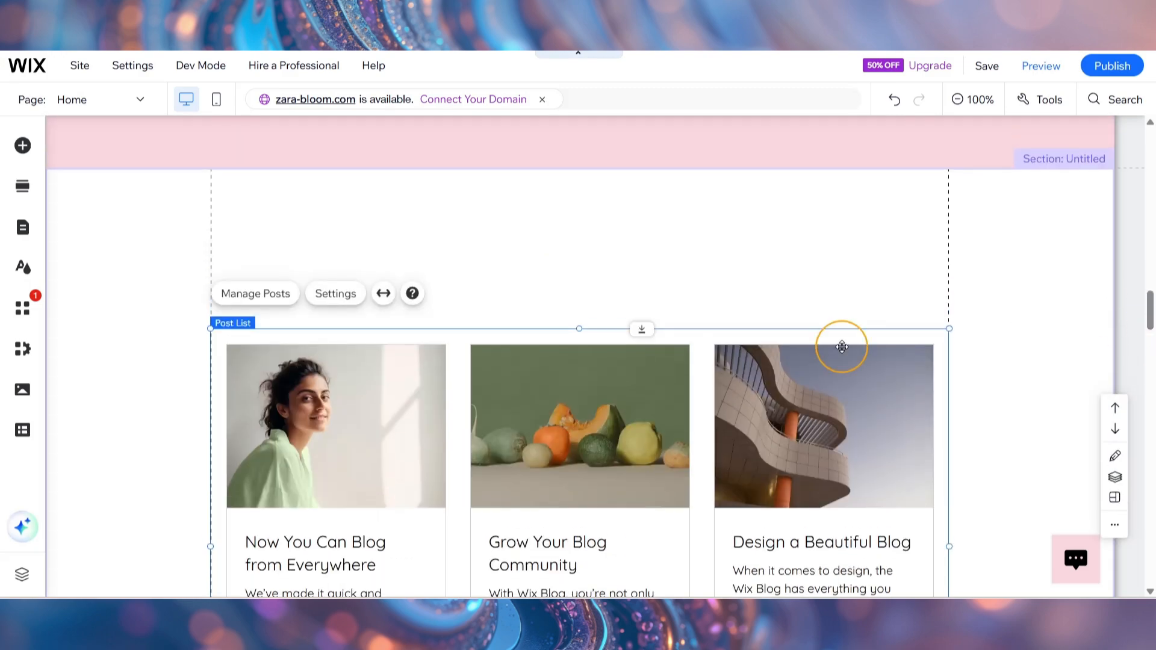
click(807, 295)
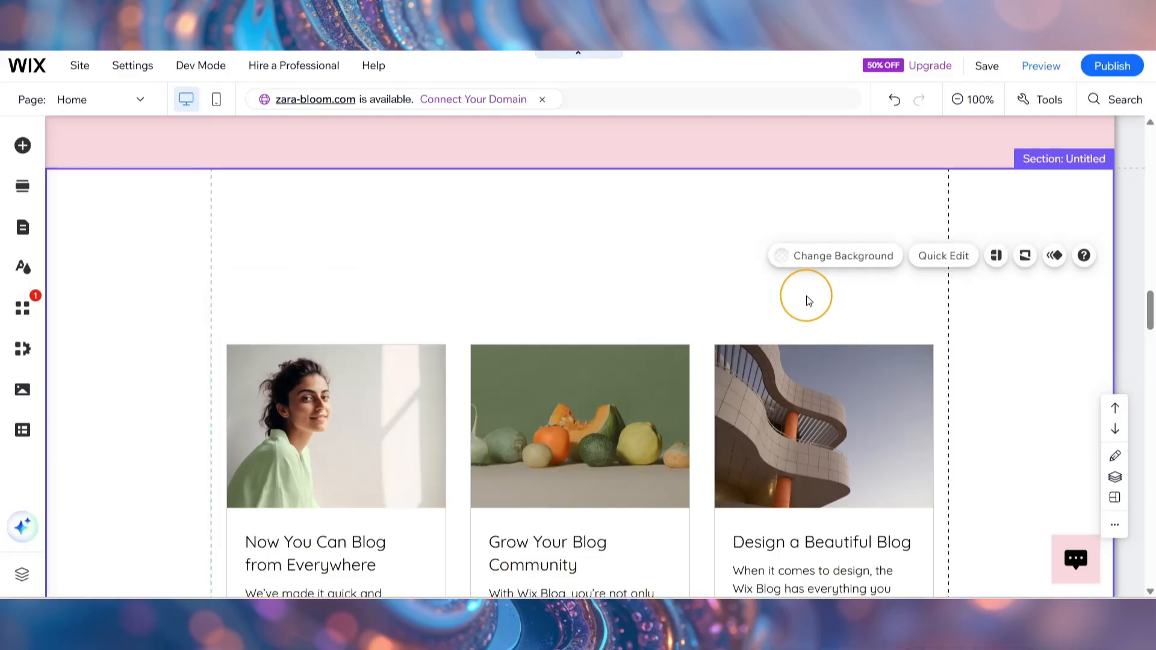
click(782, 394)
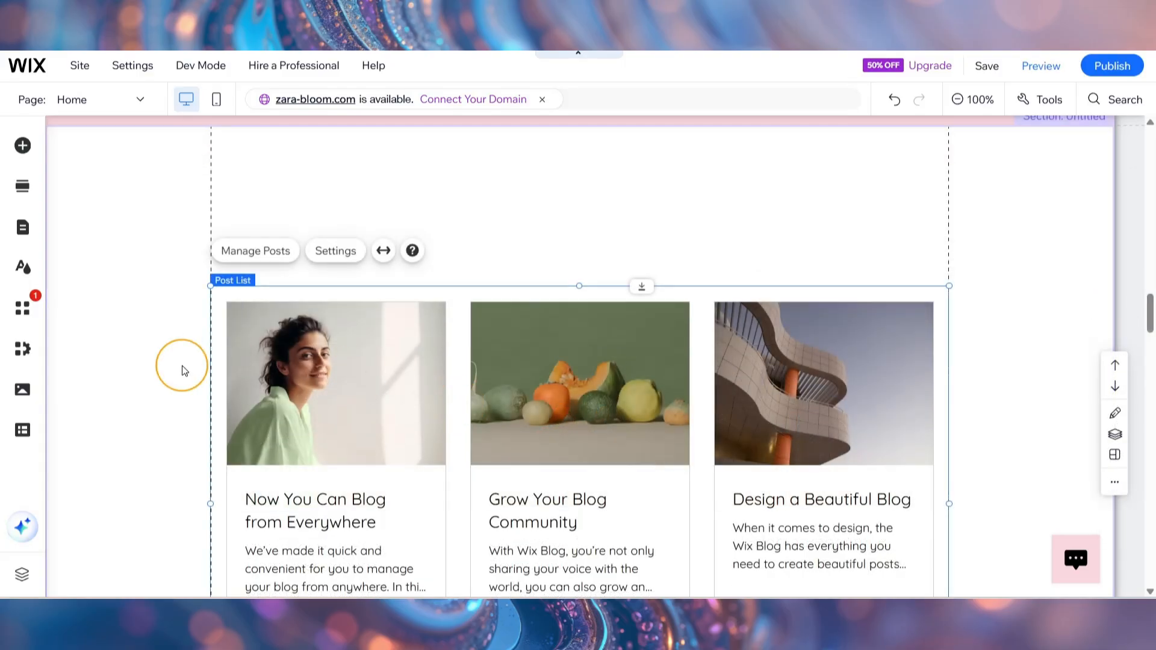
Open the Blog Overview in the site dashboard through the Wix Blog business tools and create a new post.
click(21, 357)
click(98, 210)
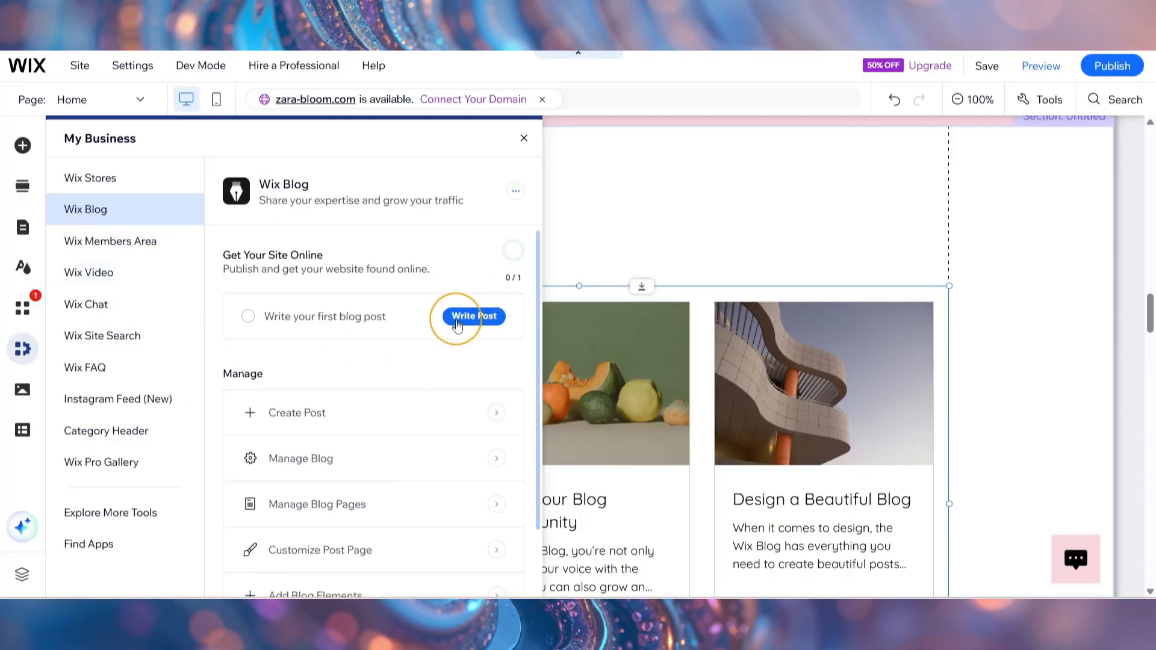
click(475, 318)
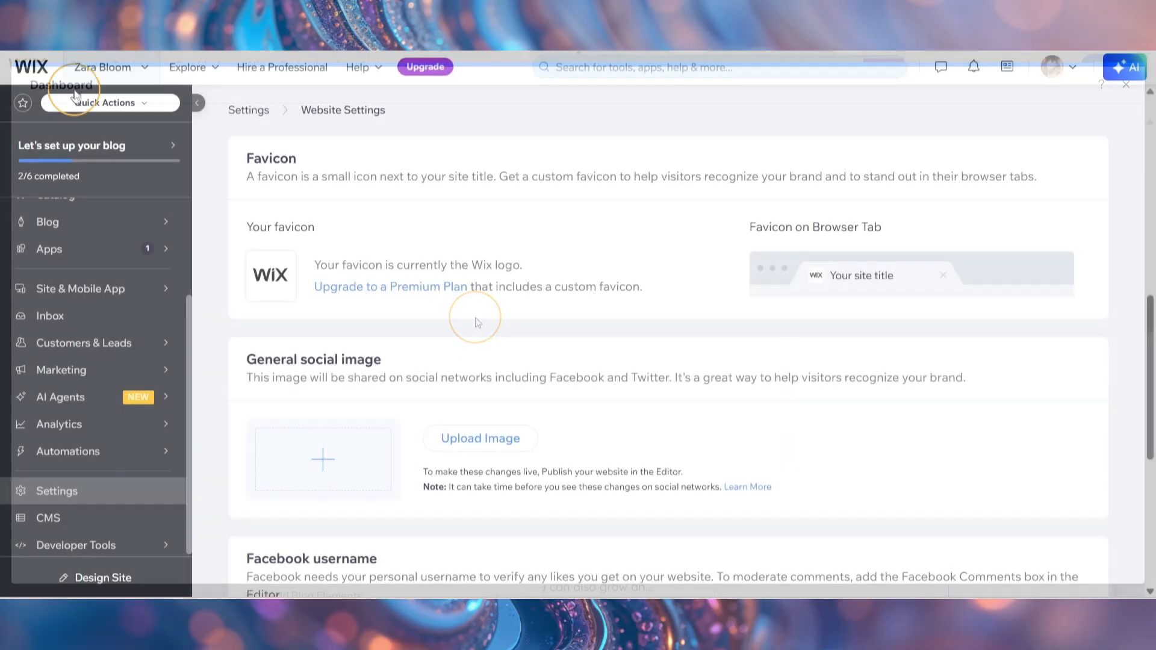
mouse_move(95, 229)
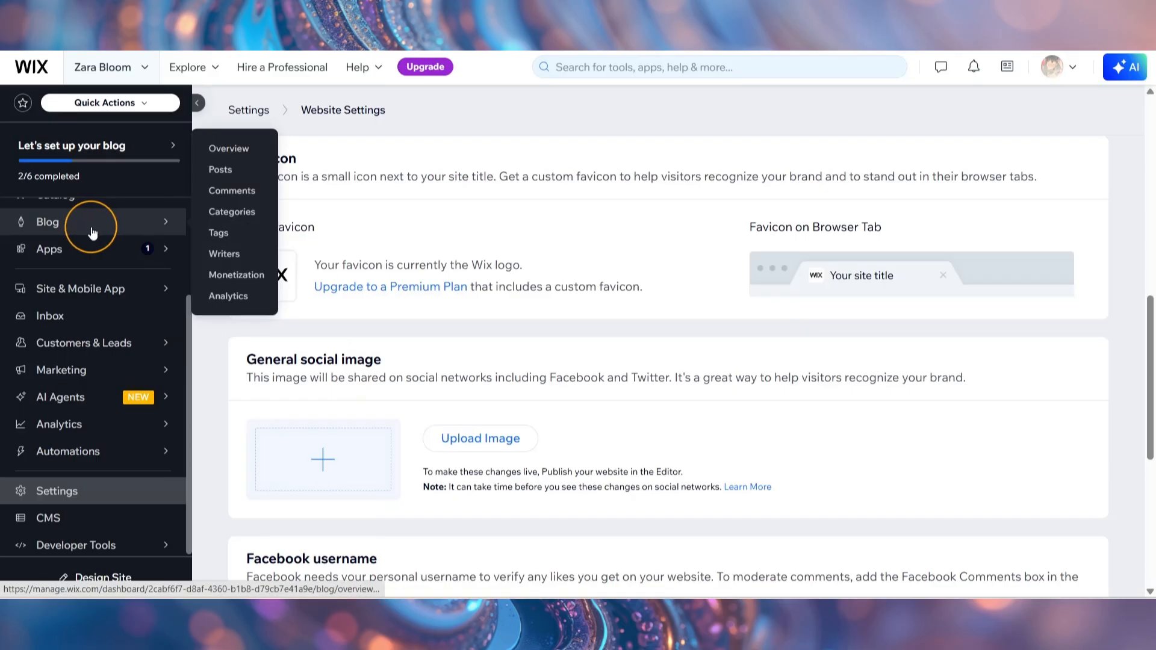
click(92, 232)
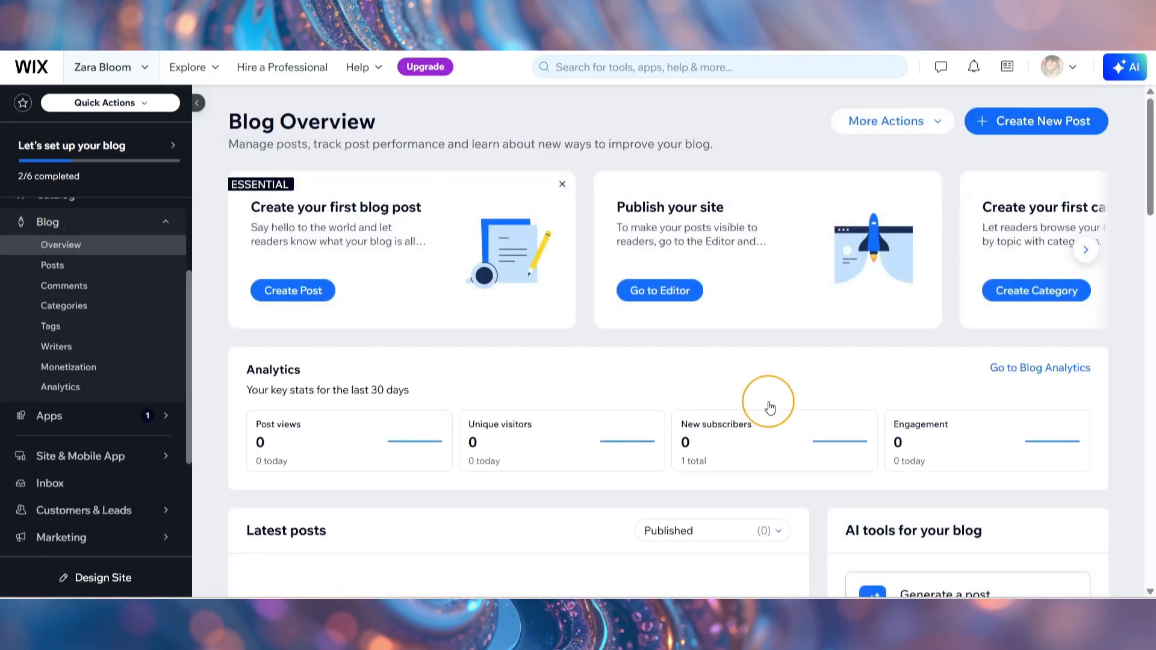
click(1052, 134)
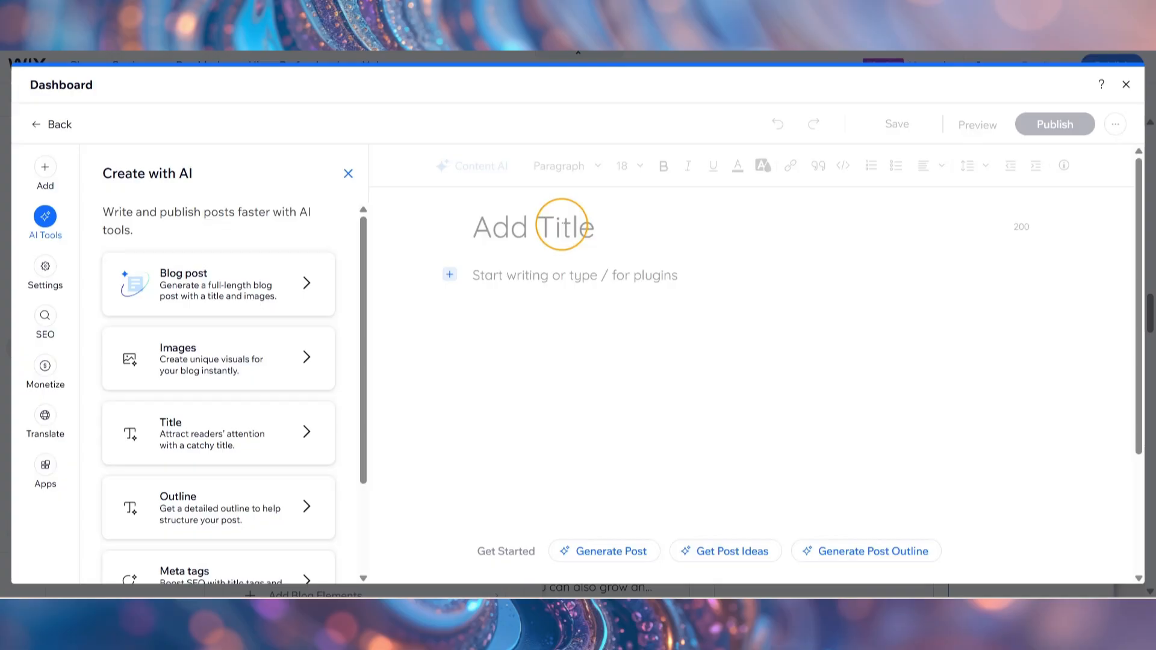
Title the post "The Five Skincare Heroes: My Holy Grail Routine for Year-Round Radiance!" and paste the prepared article text below it.
click(562, 225)
text(The Five Skincare Heroes: My Holy Grail Routine for Year-Round Radiance!)
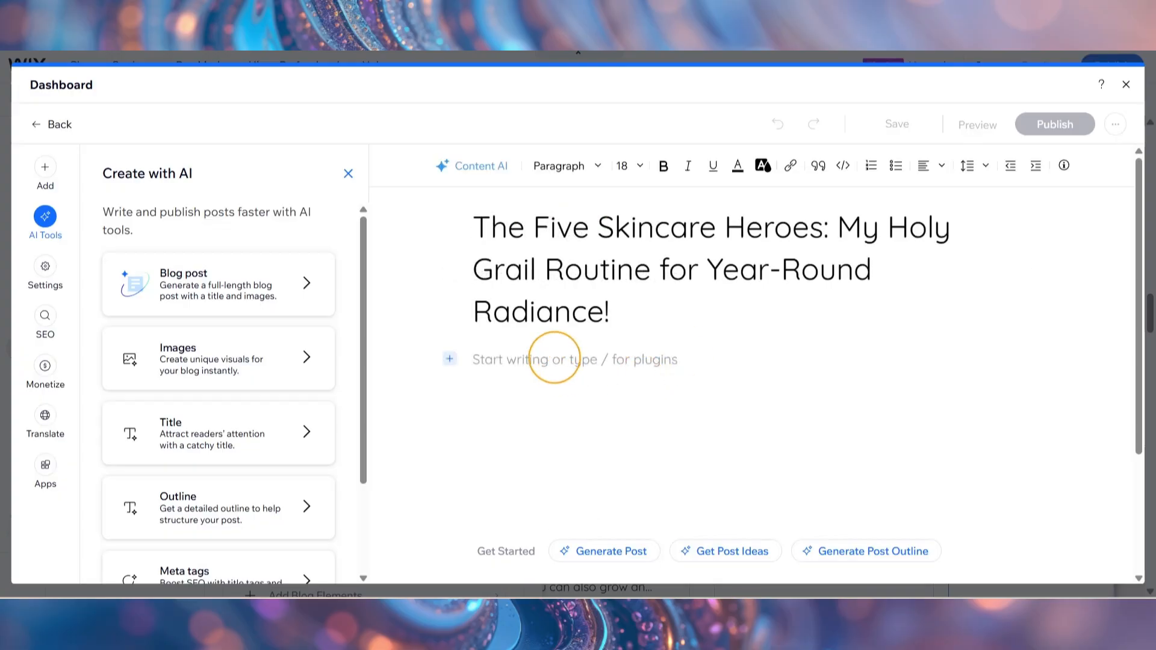
click(554, 359)
key(ctrl+v)
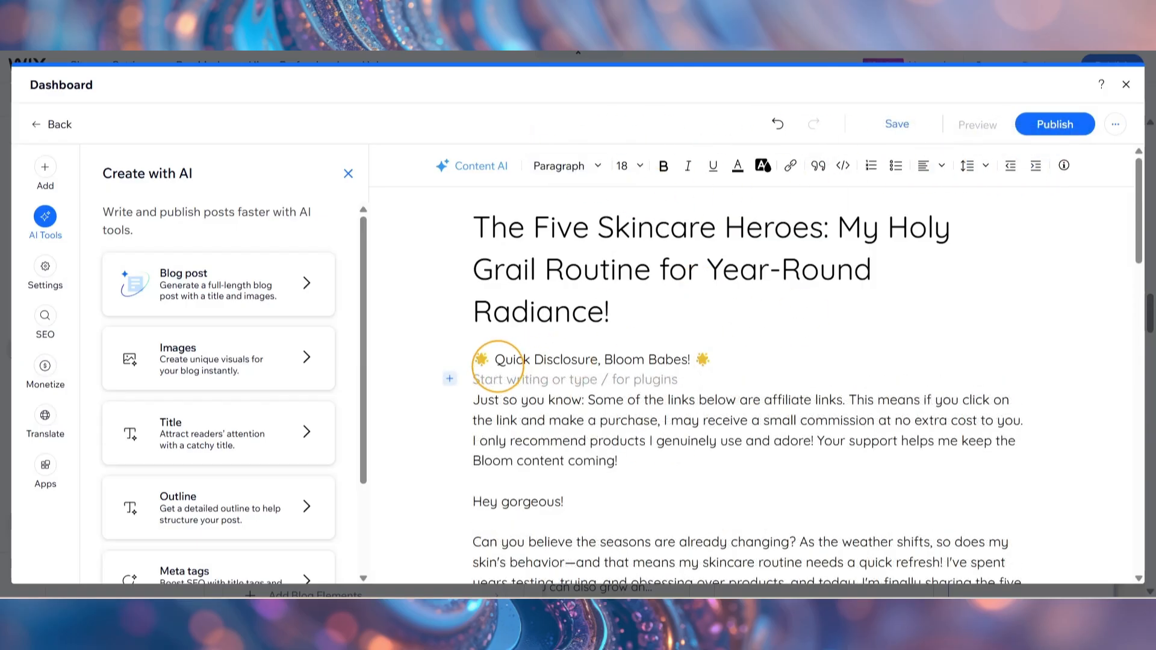
Bold the opening affiliate disclosure and the product pick lines through the Gentle Cream Cleanser recommendation.
click(635, 465)
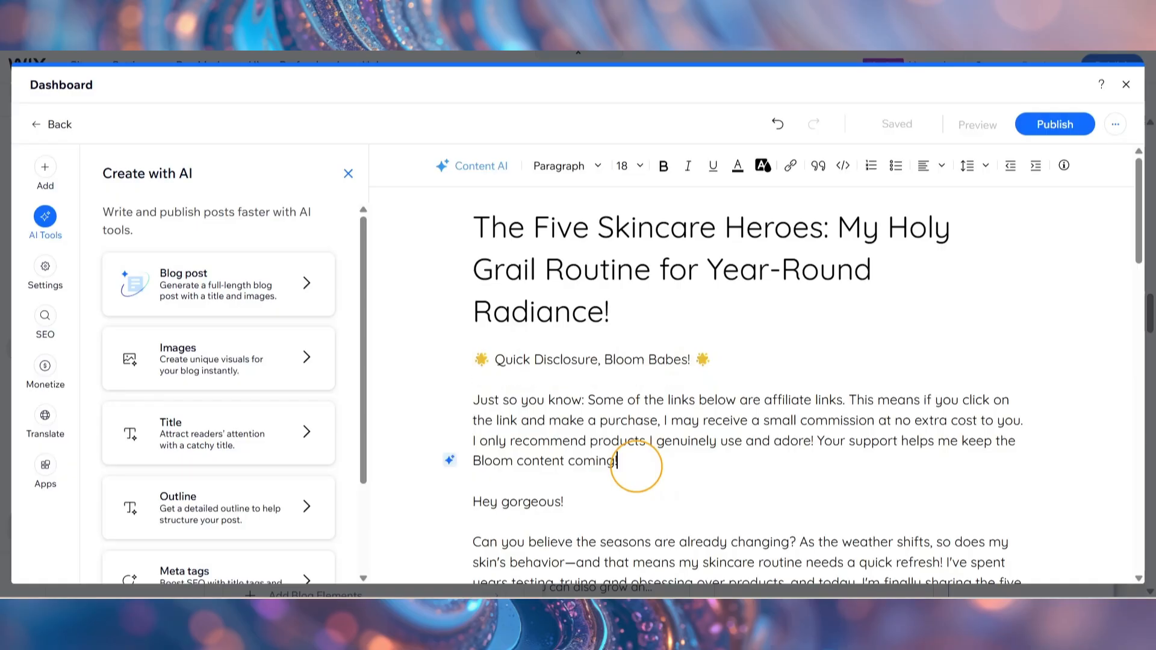
drag(621, 464, 465, 341)
scroll(662, 361, down, 7)
drag(755, 253, 473, 253)
click(664, 165)
drag(697, 462, 473, 461)
scroll(663, 361, down, 4)
drag(806, 318, 473, 297)
click(664, 165)
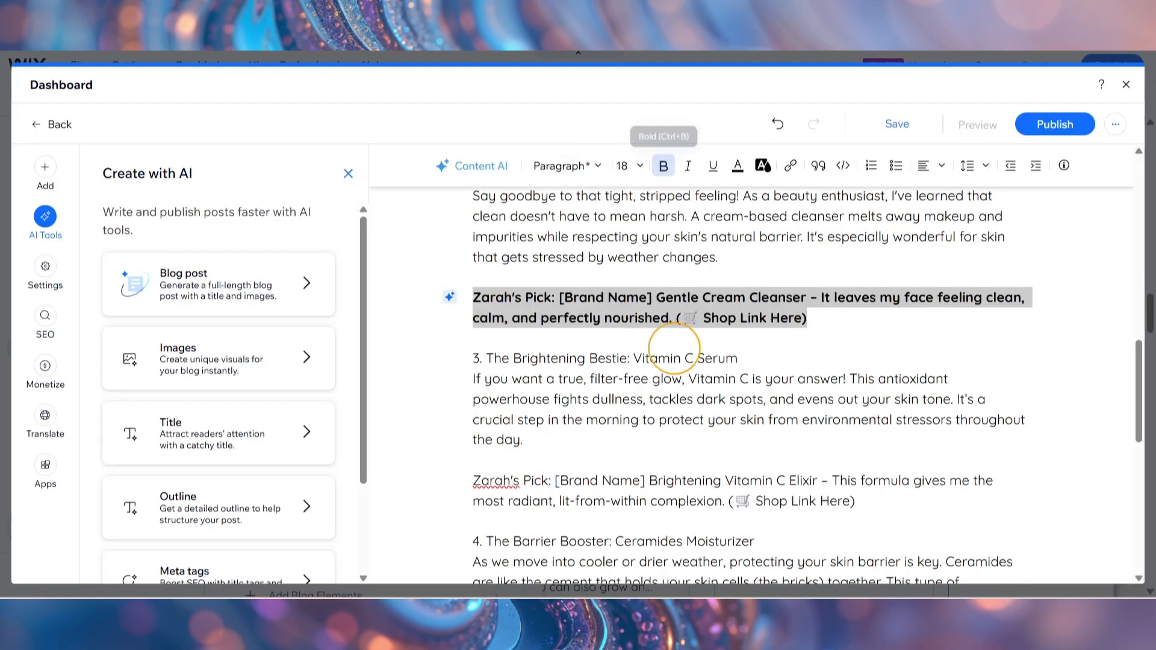
Bold the Brightening Vitamin C Elixir pick and the product pick lines in the sections after it.
drag(855, 501, 472, 480)
click(664, 166)
scroll(675, 362, down, 4)
click(789, 337)
scroll(674, 362, down, 6)
drag(795, 347, 473, 325)
Insert the site file lipstick-8587707_1280.jpg on a new empty line between the title and the Quick Disclosure line.
scroll(783, 337, up, 20)
click(672, 362)
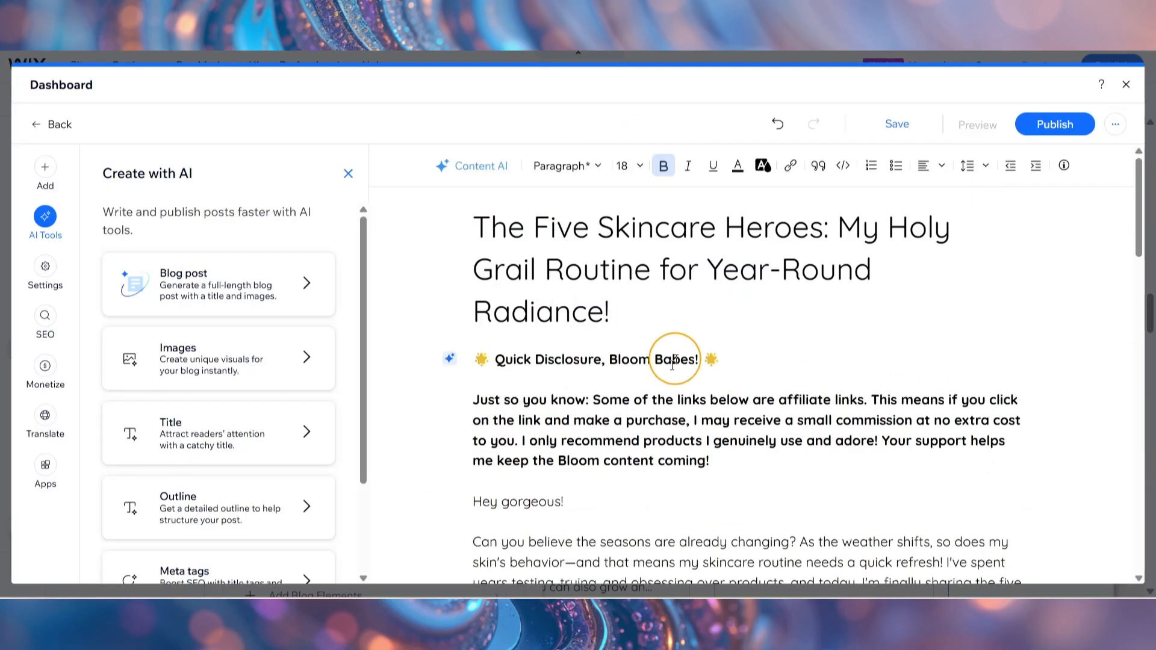
key(Home)
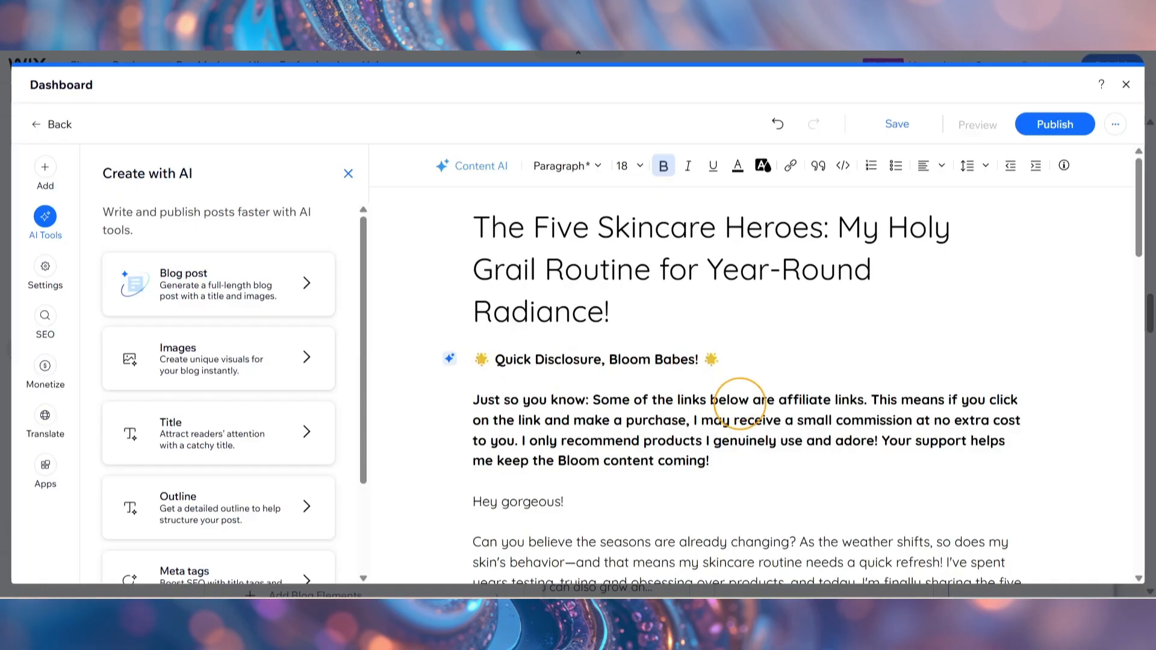
click(45, 171)
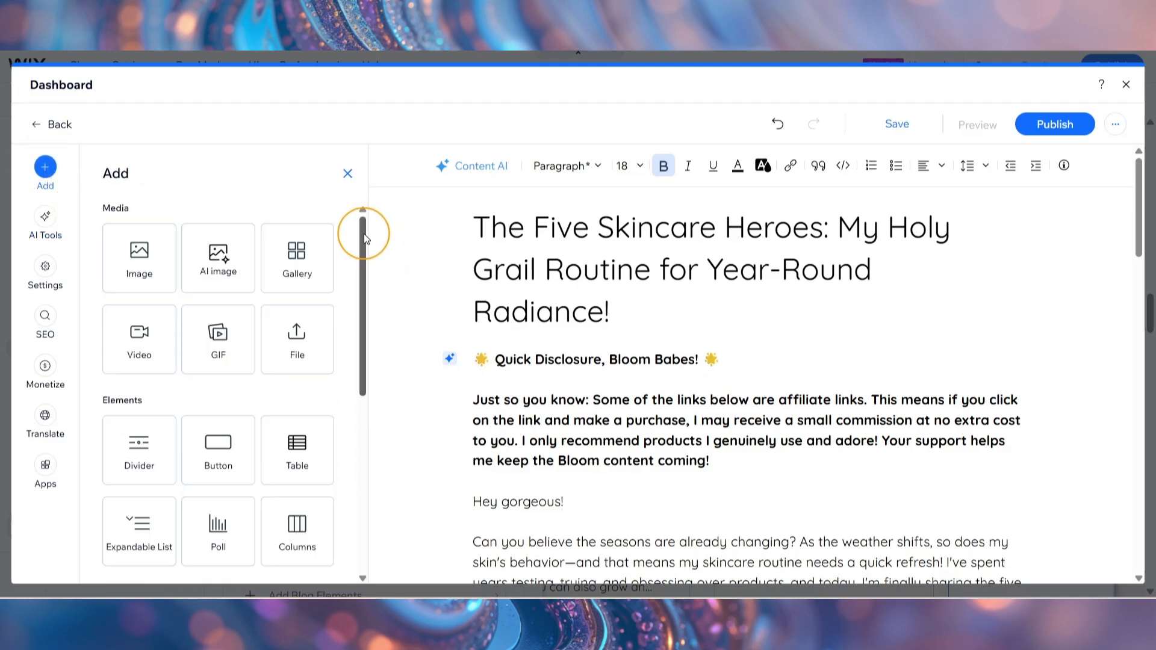
mouse_move(363, 233)
mouse_down()
mouse_move(362, 451)
mouse_move(365, 210)
mouse_up()
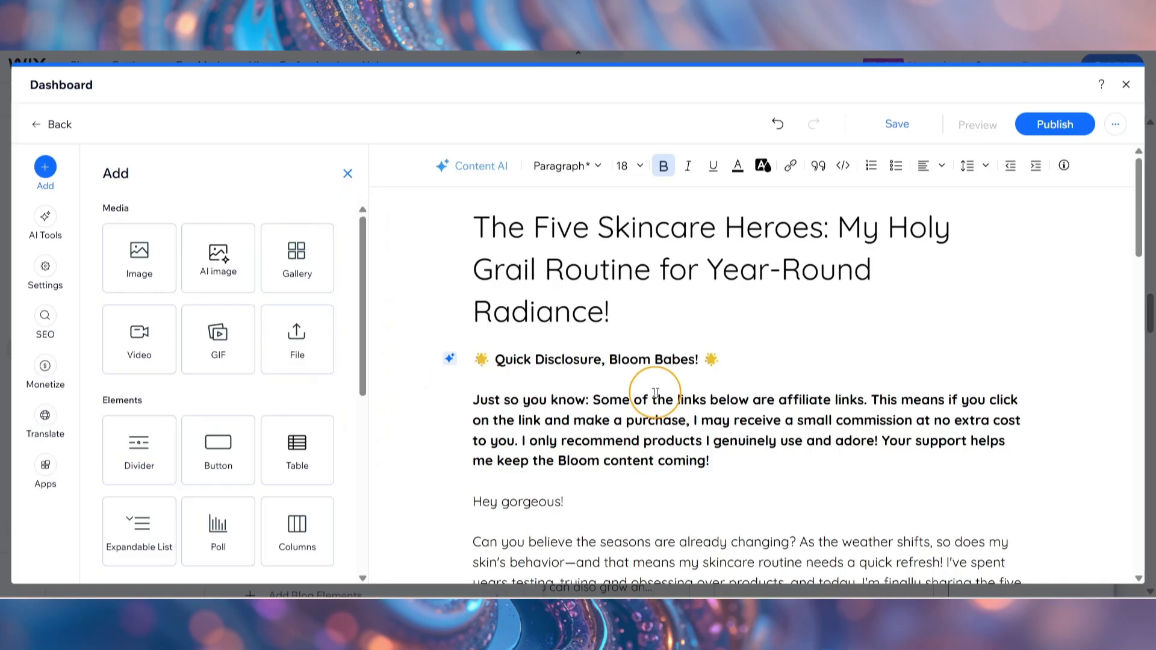
key(Return)
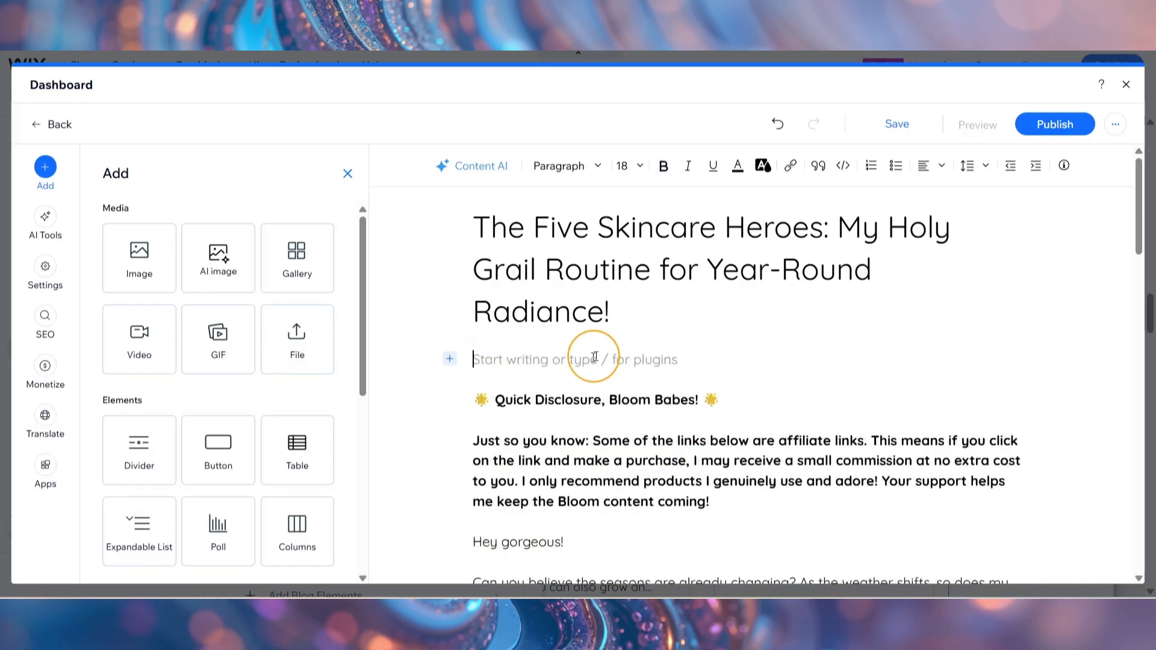
click(138, 268)
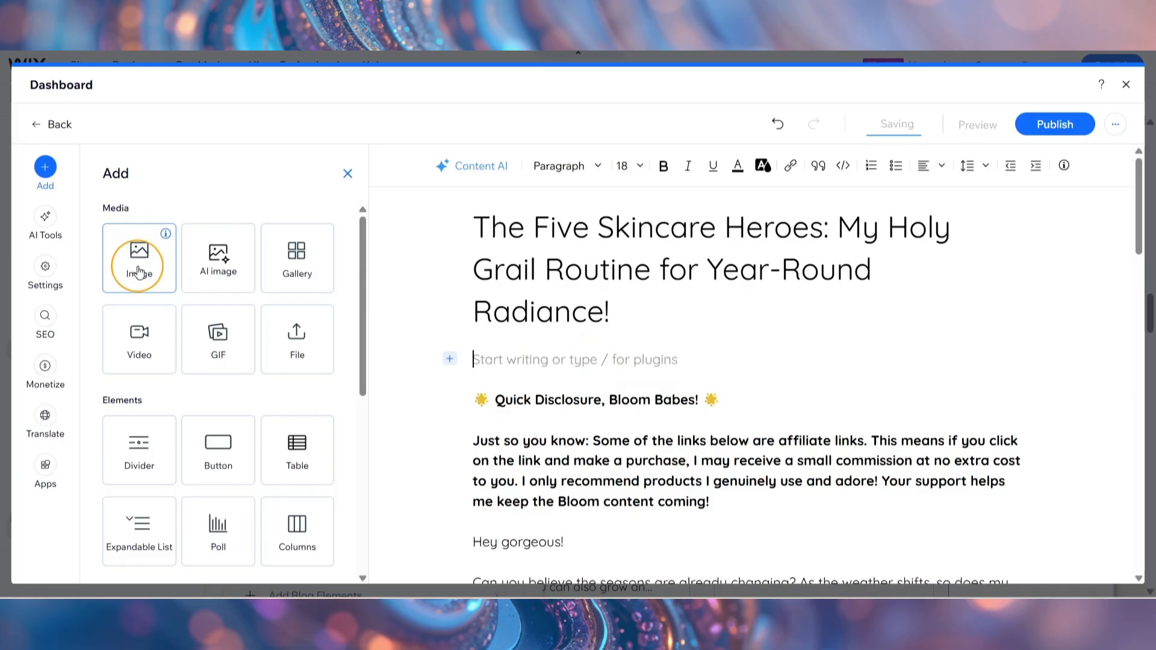
click(747, 364)
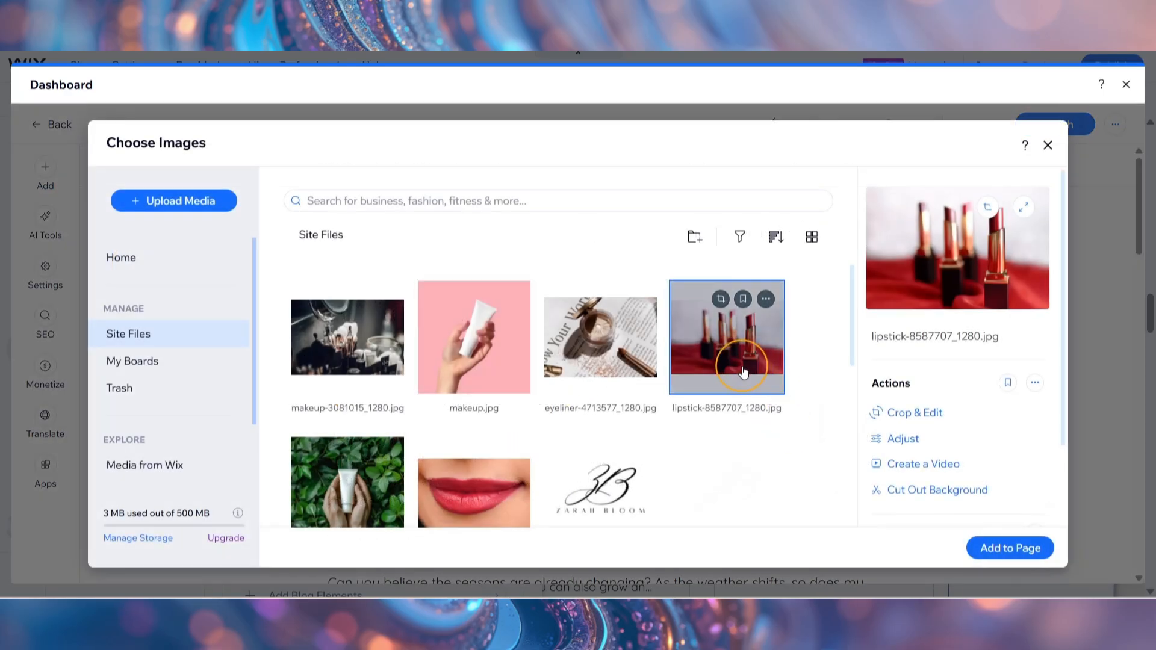
click(1035, 550)
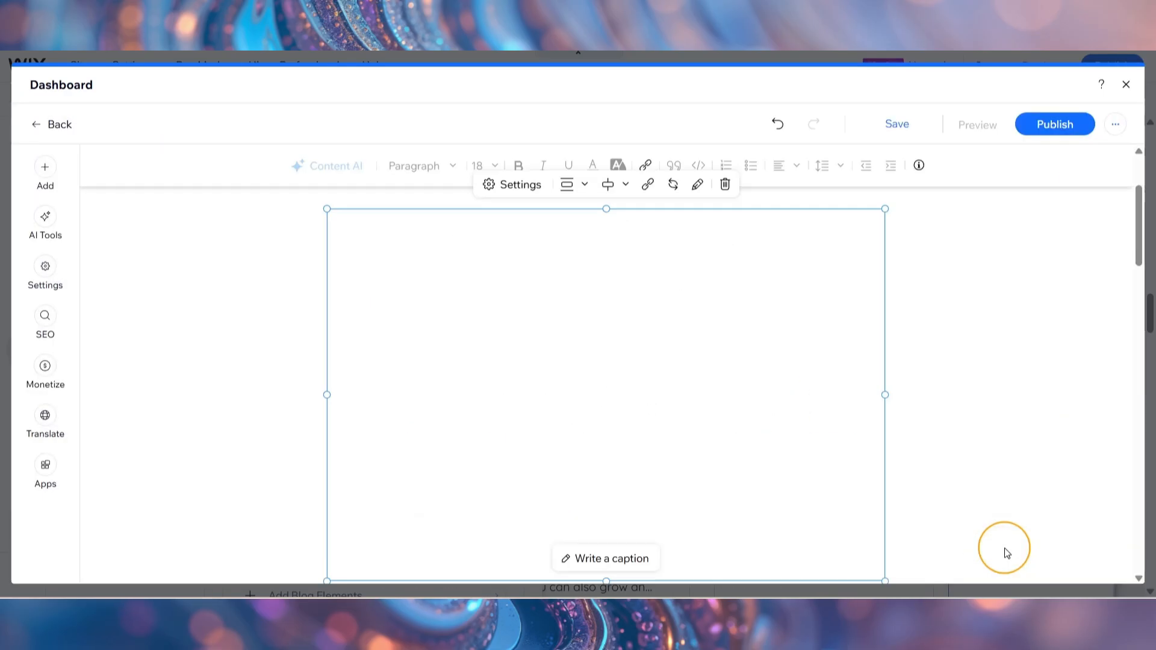
Try the Compact size on the lipstick image below the title and set it to Original size.
mouse_move(1138, 207)
mouse_down()
mouse_move(1144, 271)
mouse_move(1144, 223)
mouse_up()
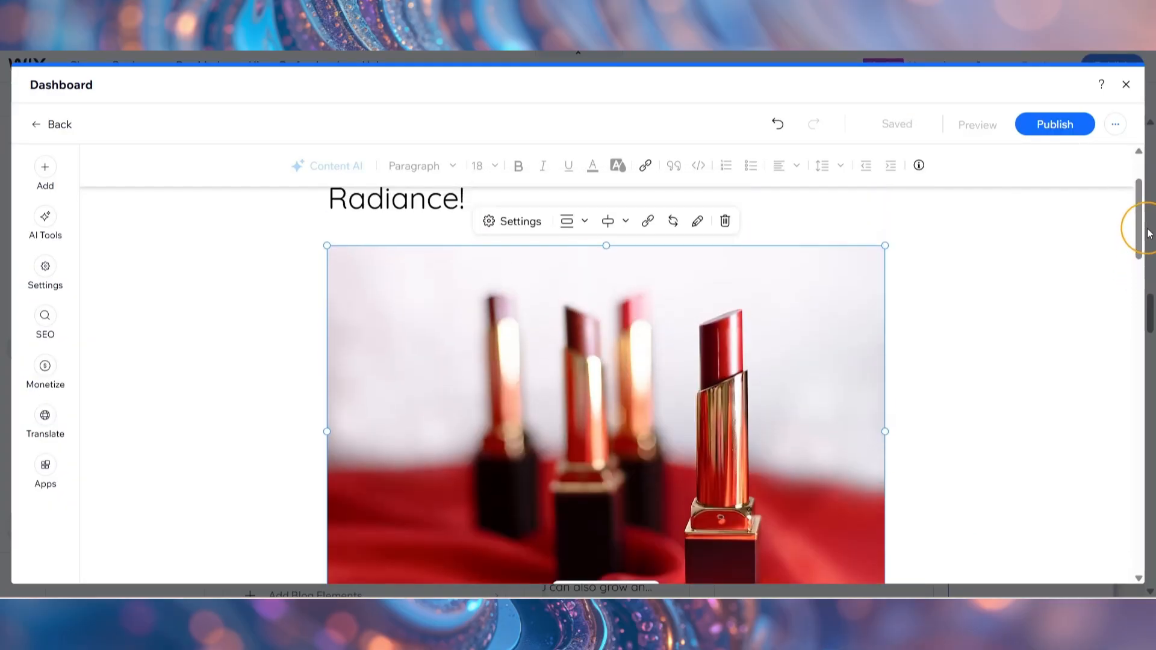
click(583, 221)
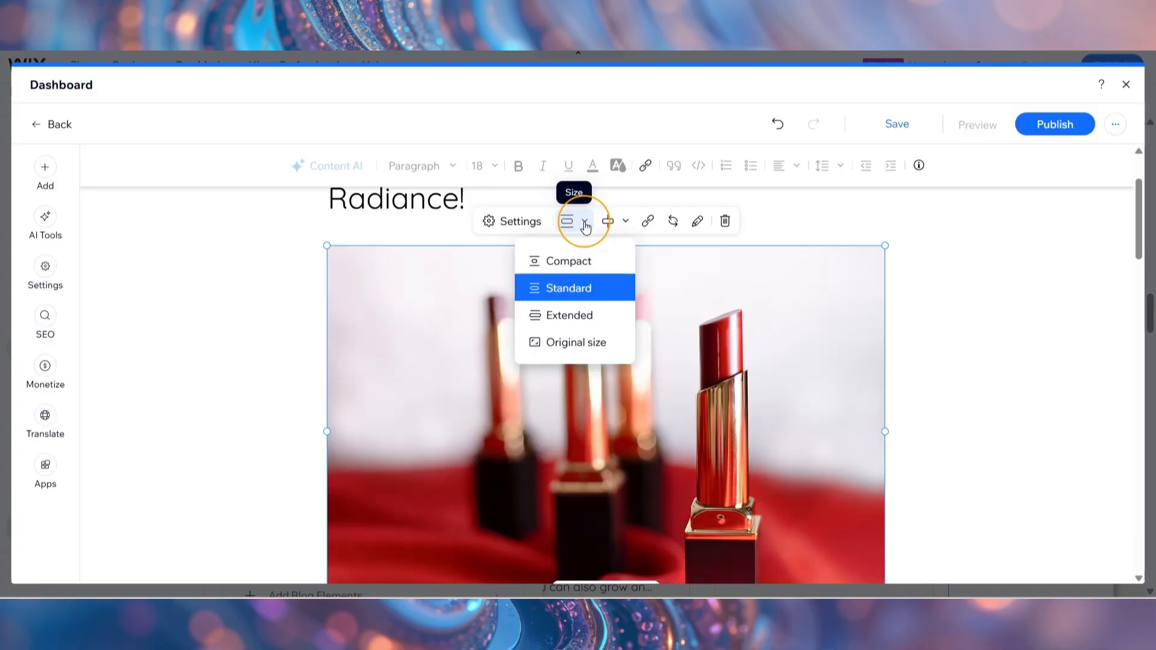
click(578, 259)
click(575, 448)
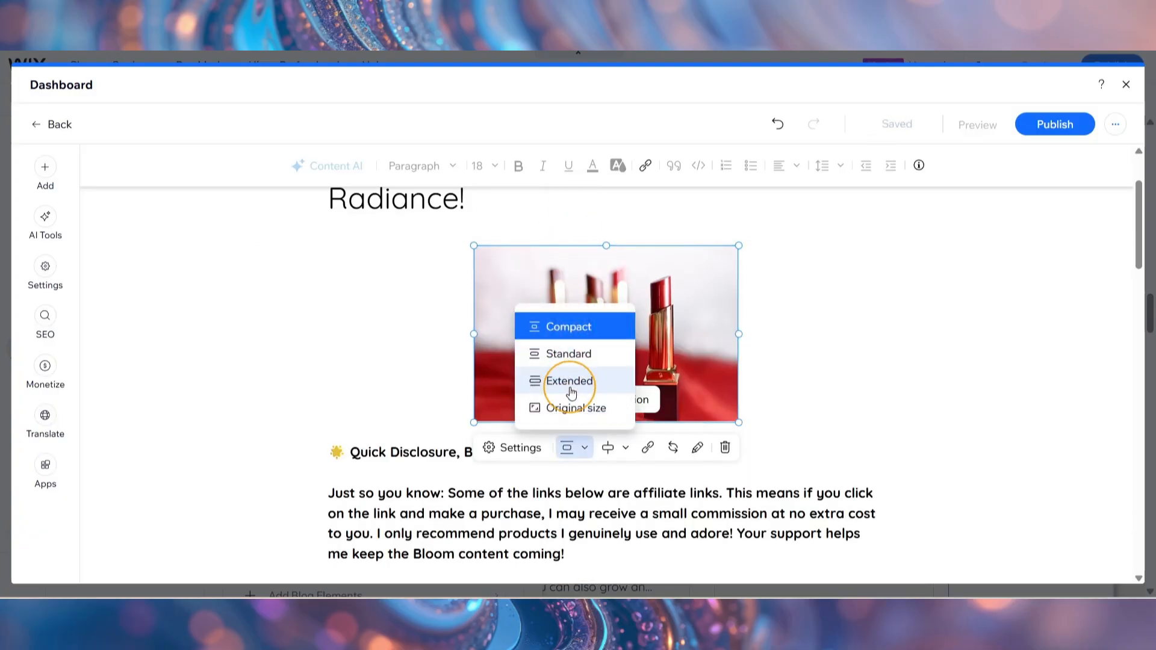
click(573, 408)
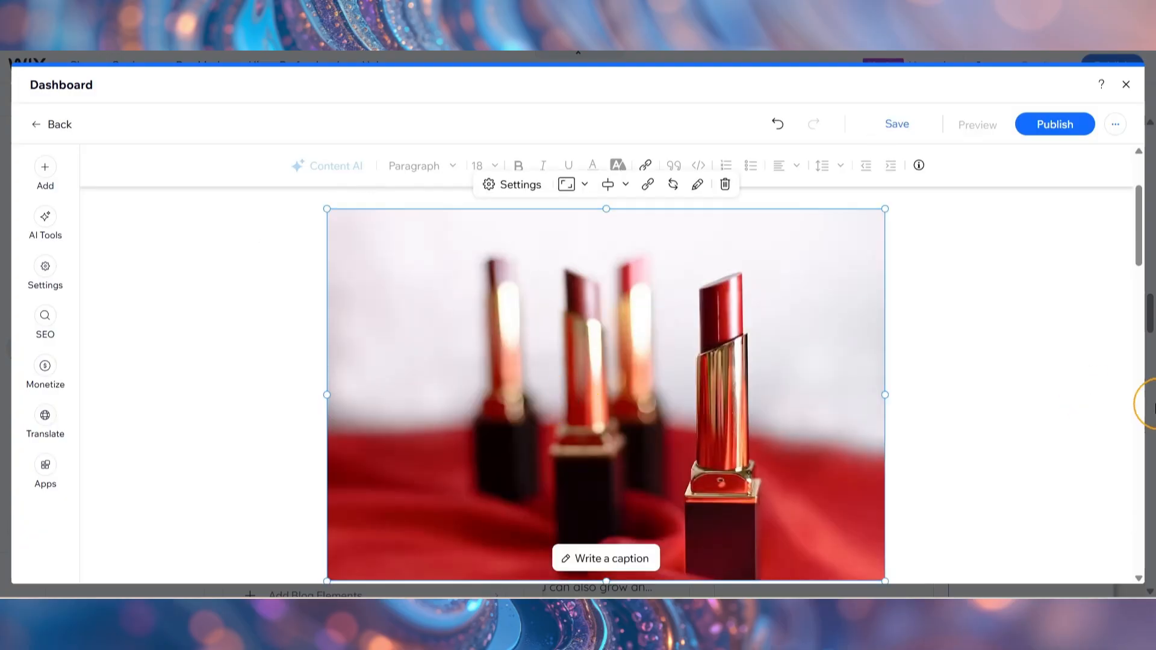
Check the end of the post and review its general settings, from the featured image to the commenting option.
drag(1140, 258, 1147, 569)
click(871, 441)
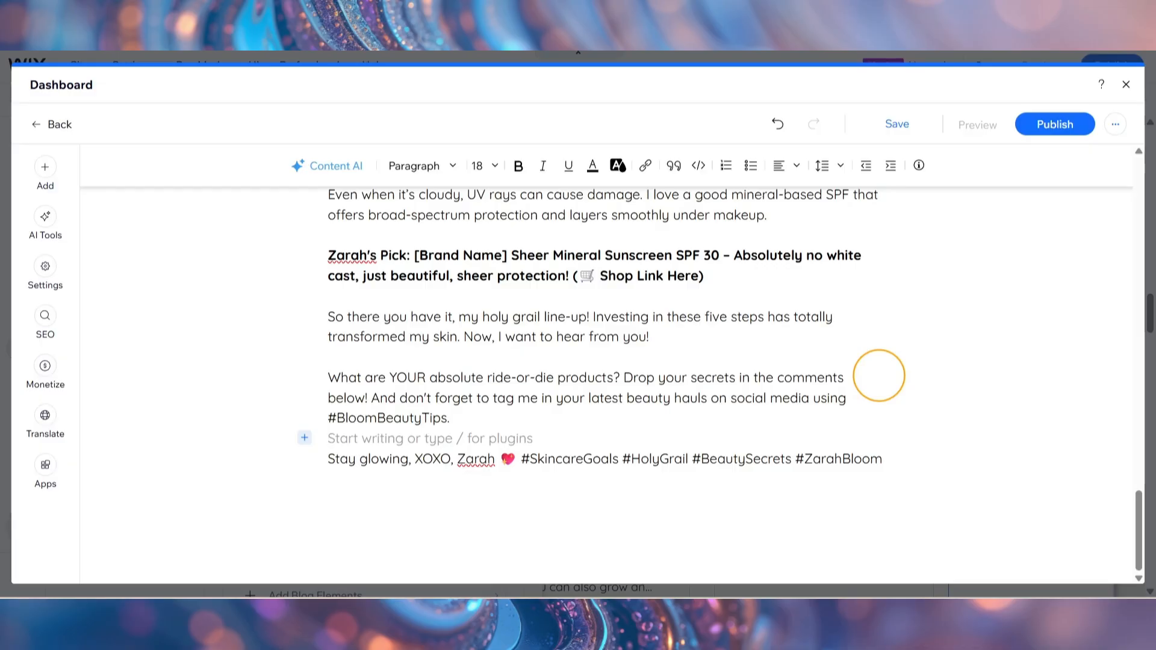
click(45, 285)
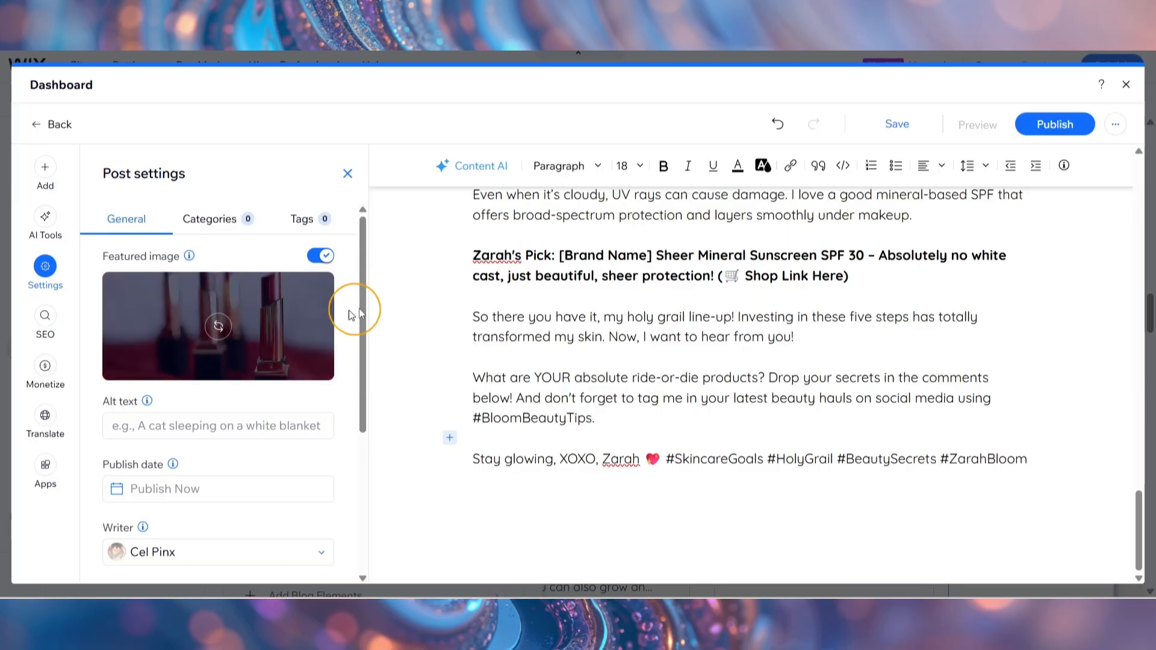
scroll(364, 305, down, 2)
scroll(357, 358, down, 2)
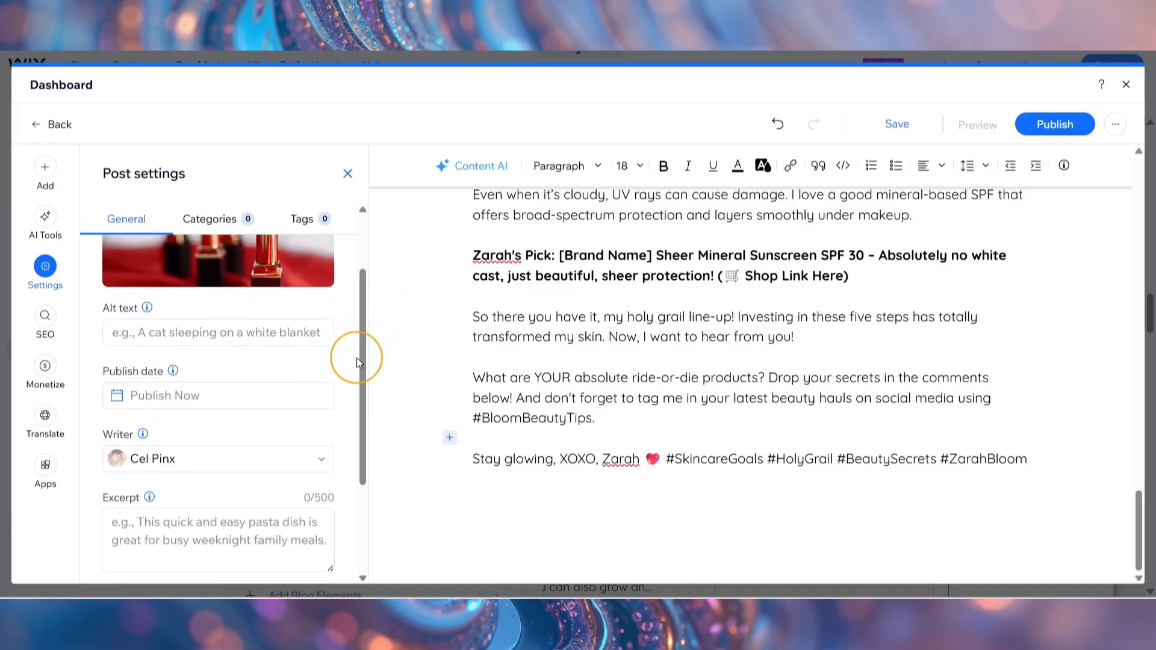
scroll(360, 415, down, 1)
scroll(360, 423, down, 5)
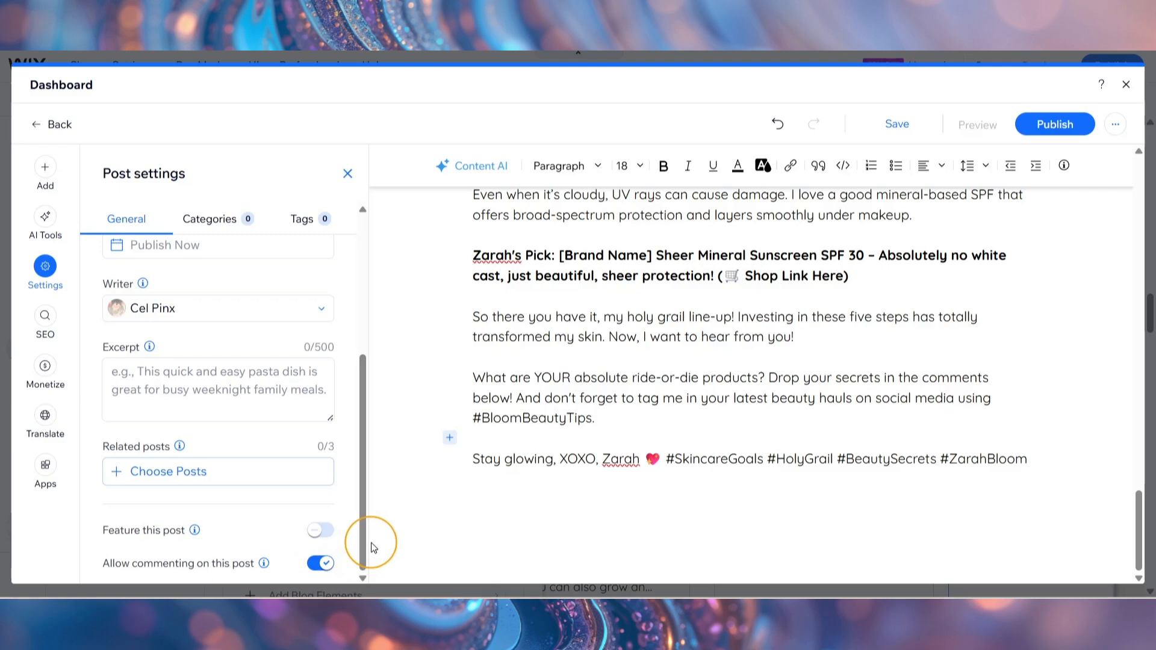
Create the category "Reccommendations" and assign it to the post.
click(212, 218)
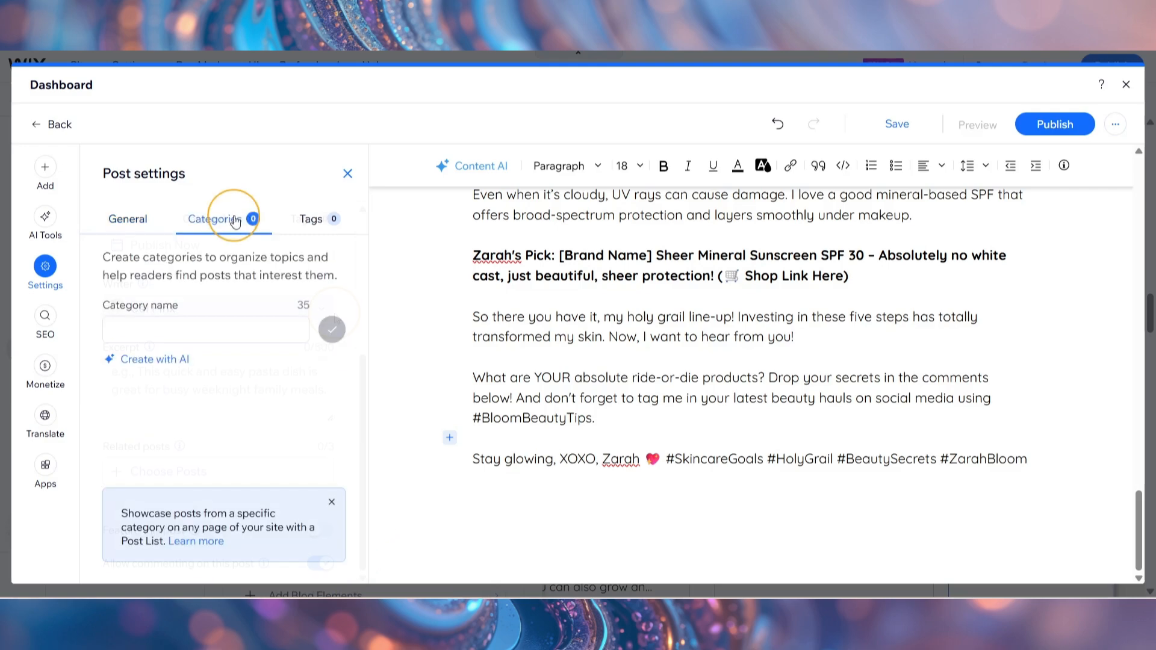
click(218, 332)
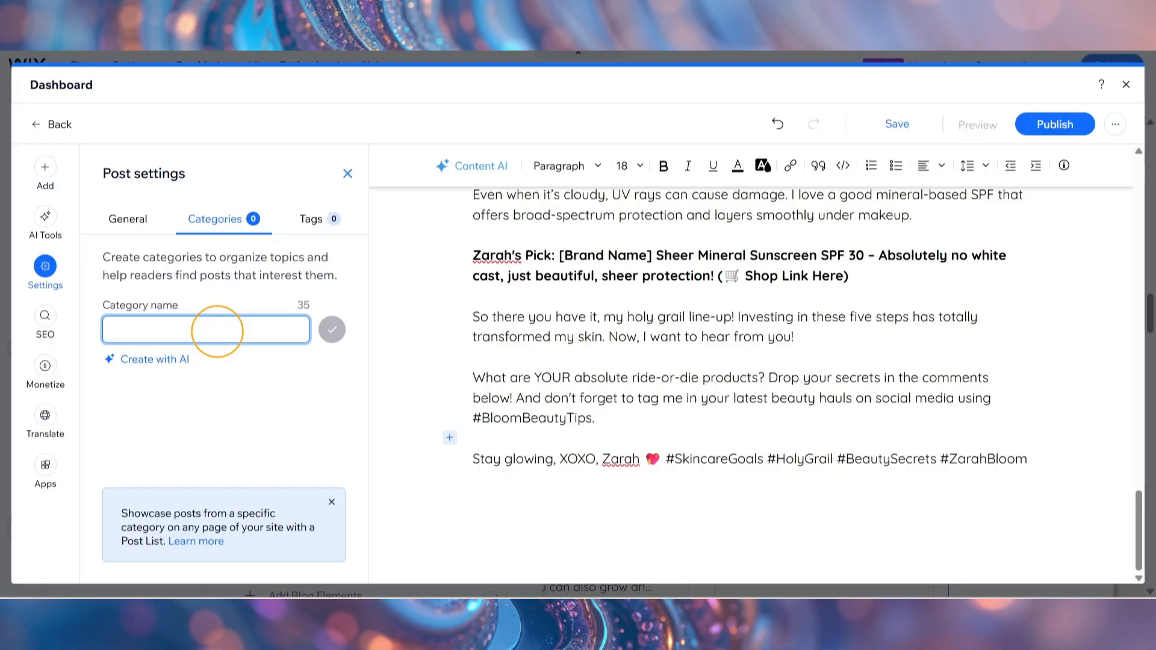
text(Reccommendations)
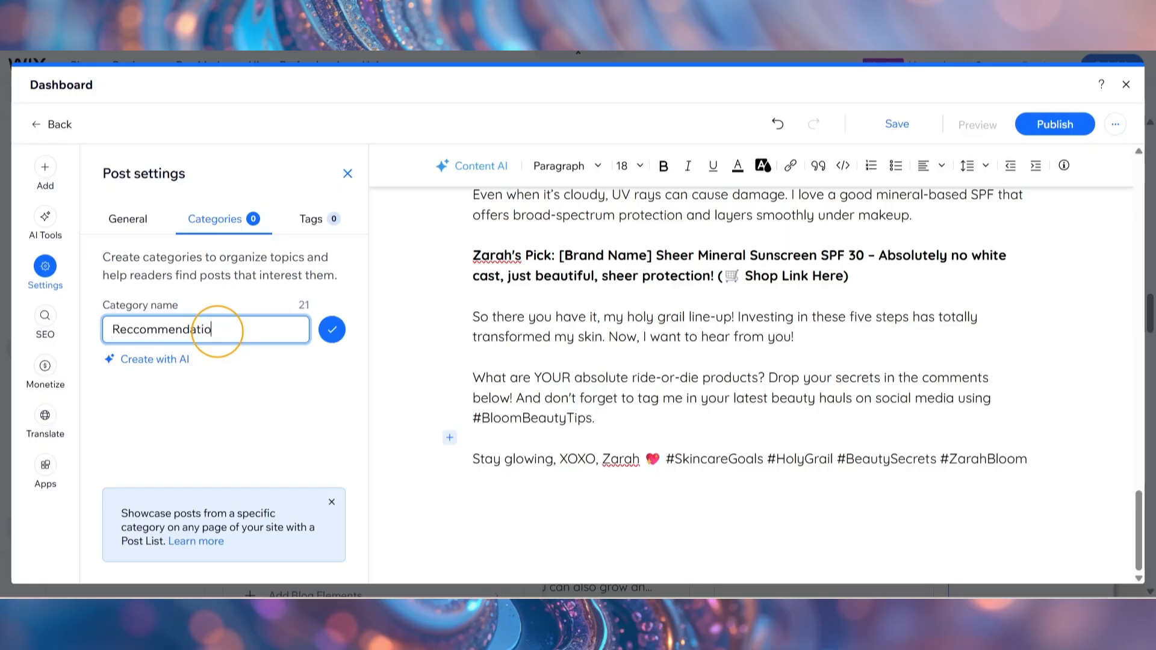
key(Return)
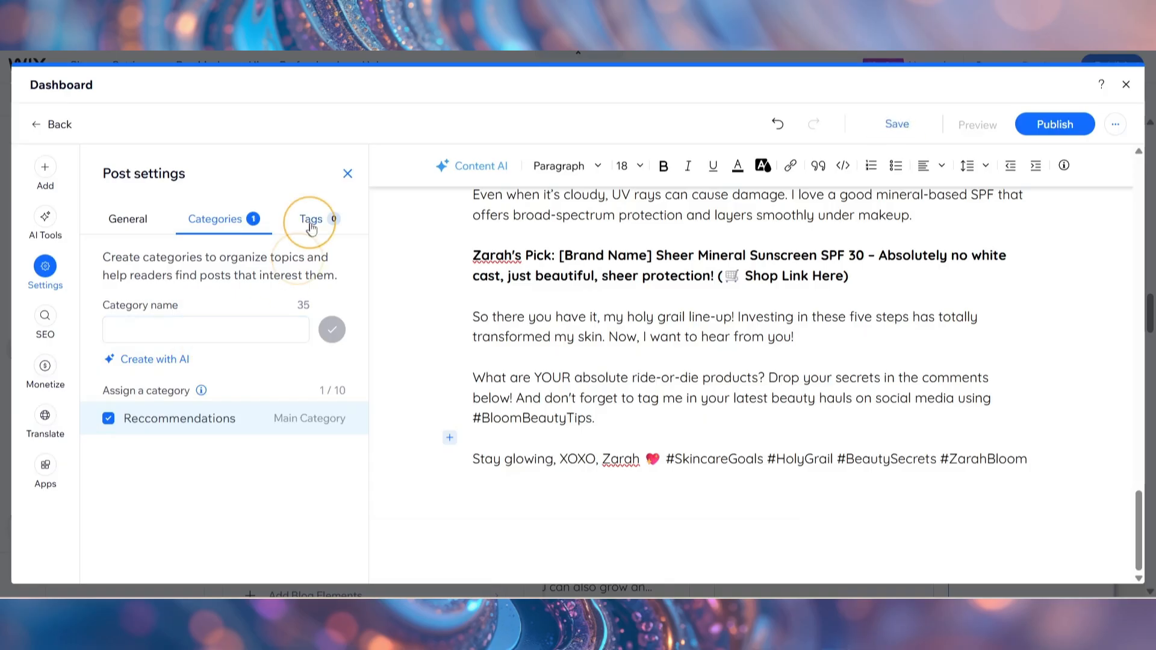
Add the tag "products" to the skincare post and publish it.
click(318, 224)
click(250, 335)
text(products)
key(Return)
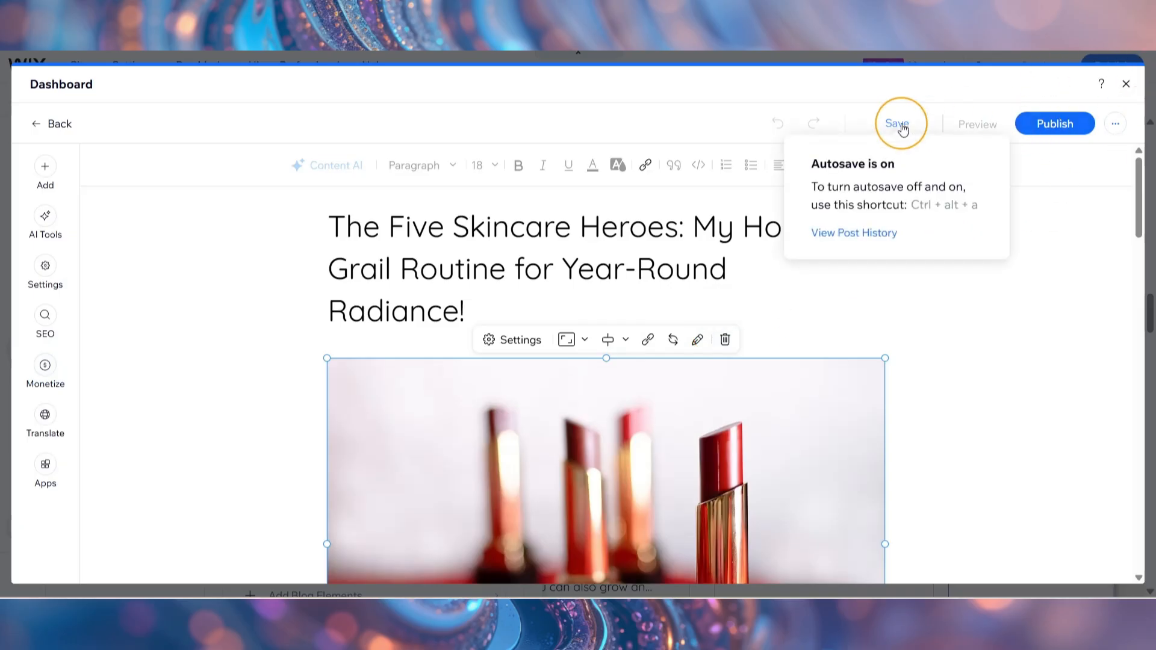
click(1076, 127)
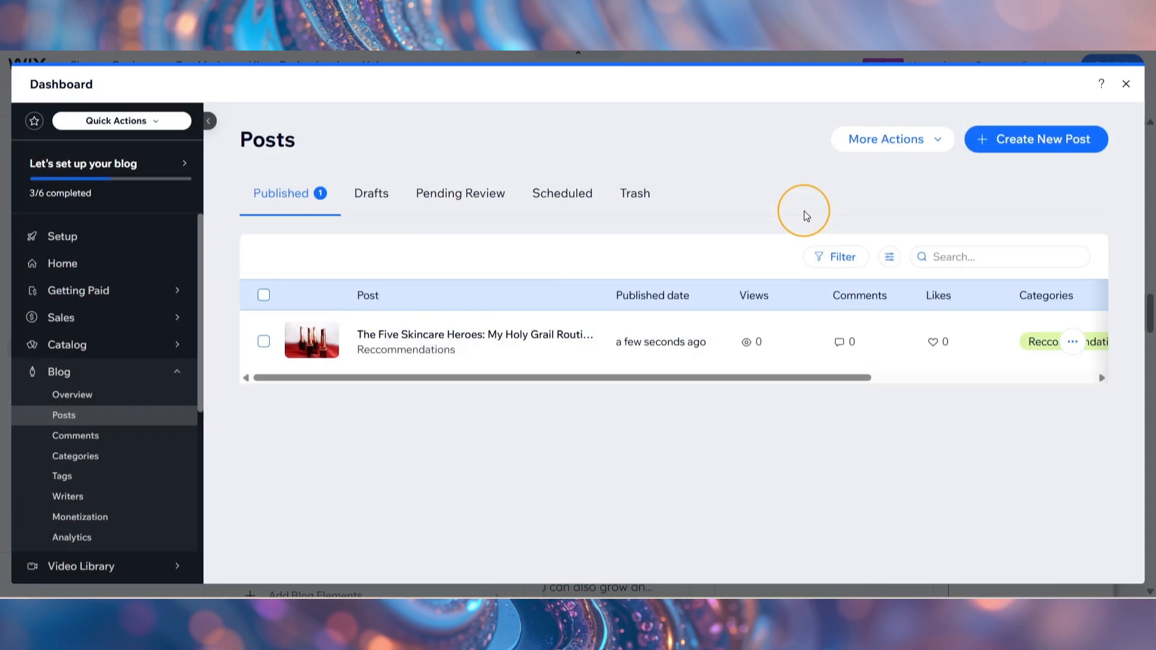